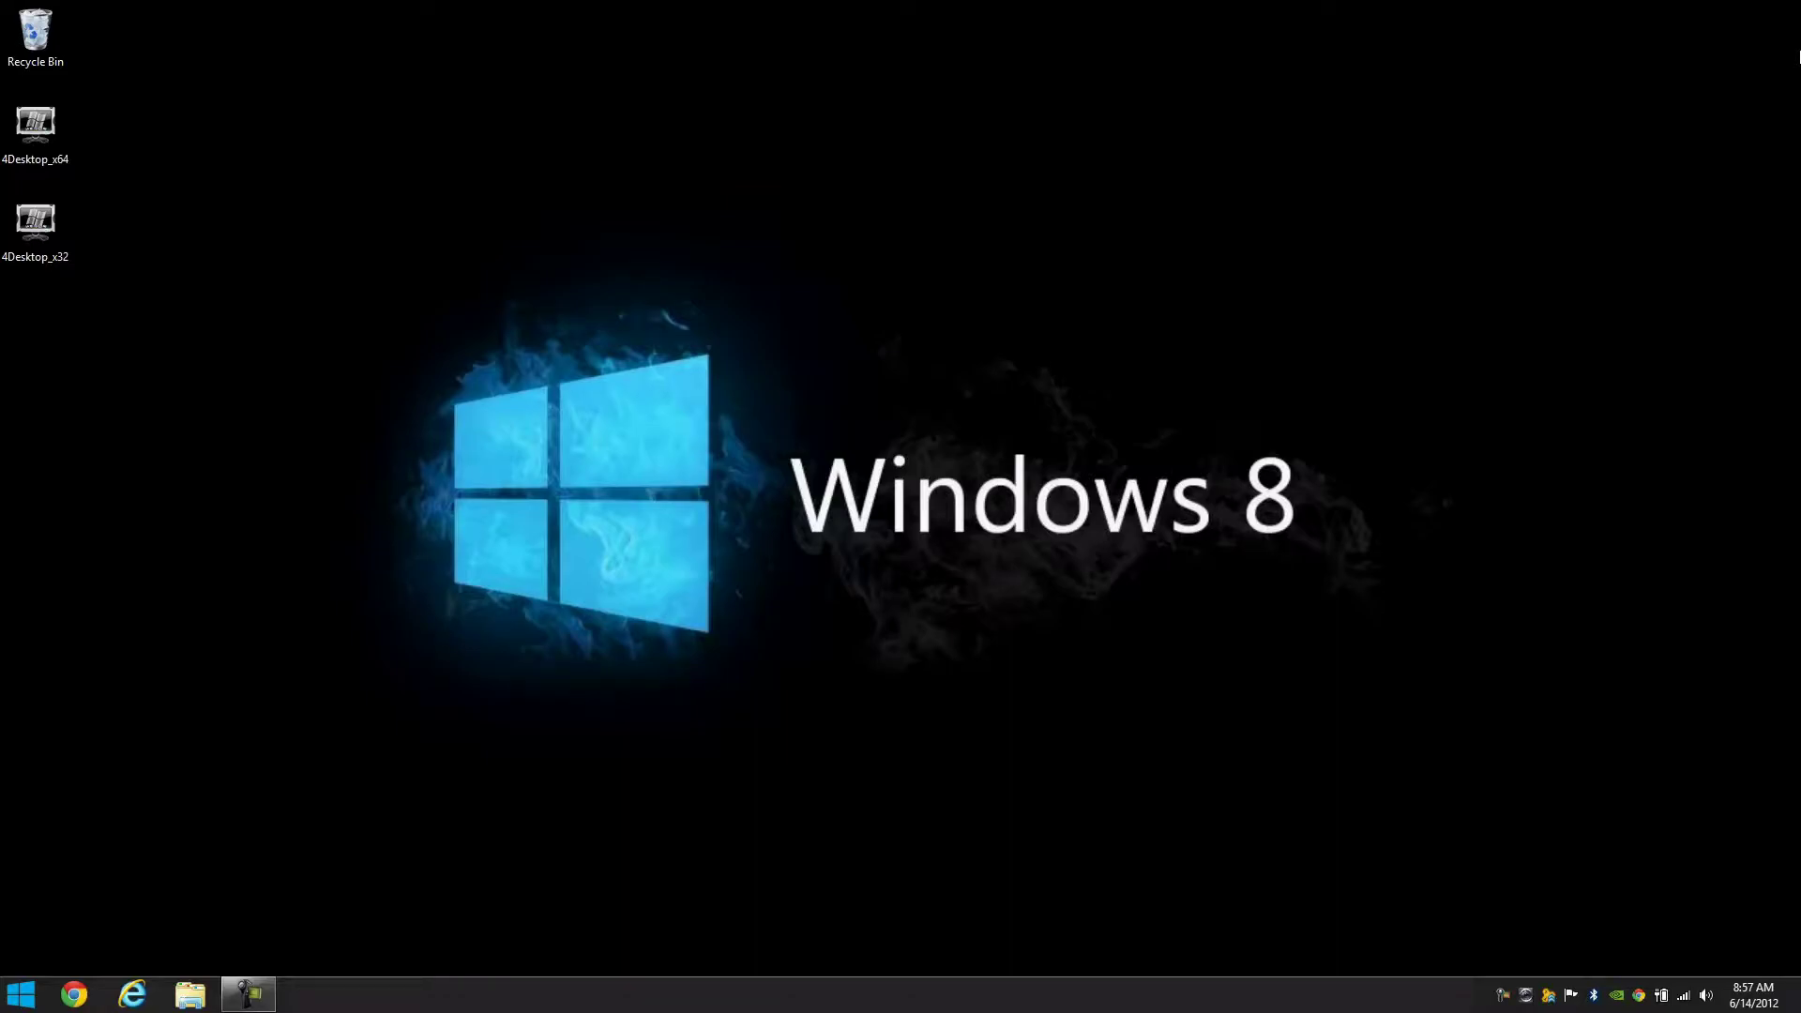
- Launch Task Scheduler with taskschd.msc and show the tasks in the Task Scheduler Library
key(super)
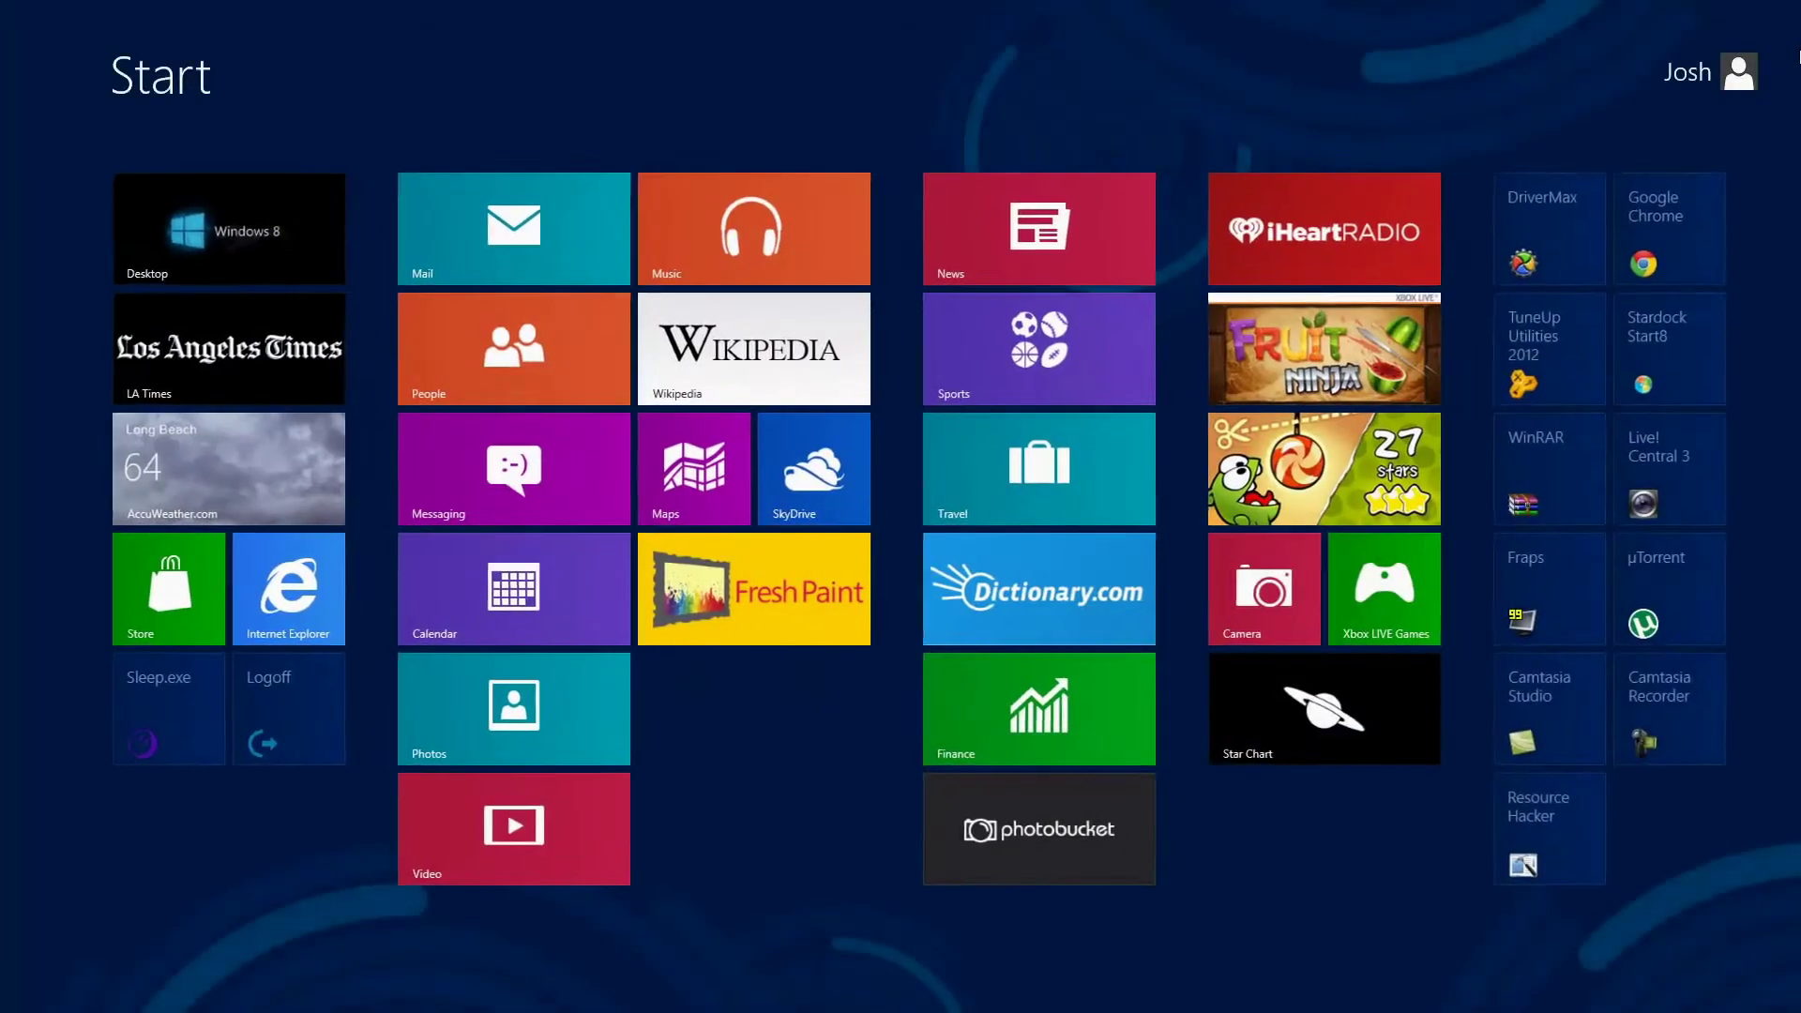
key(super)
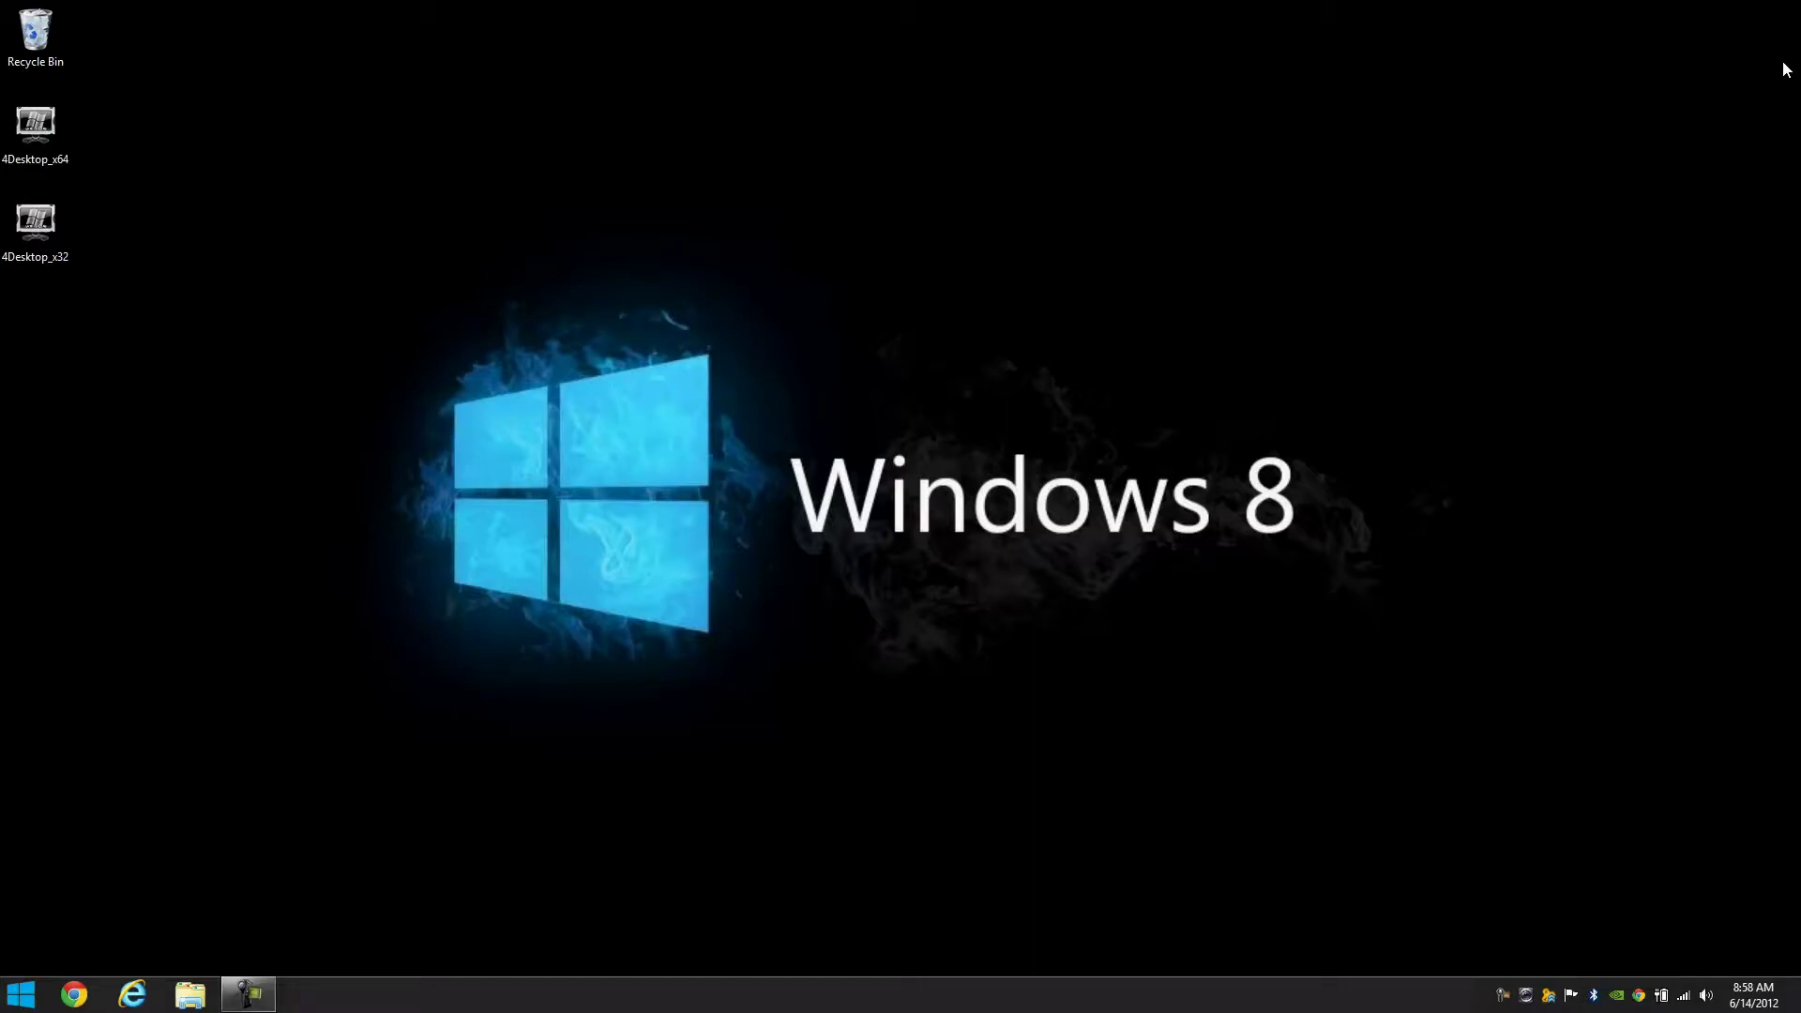
key(super+r)
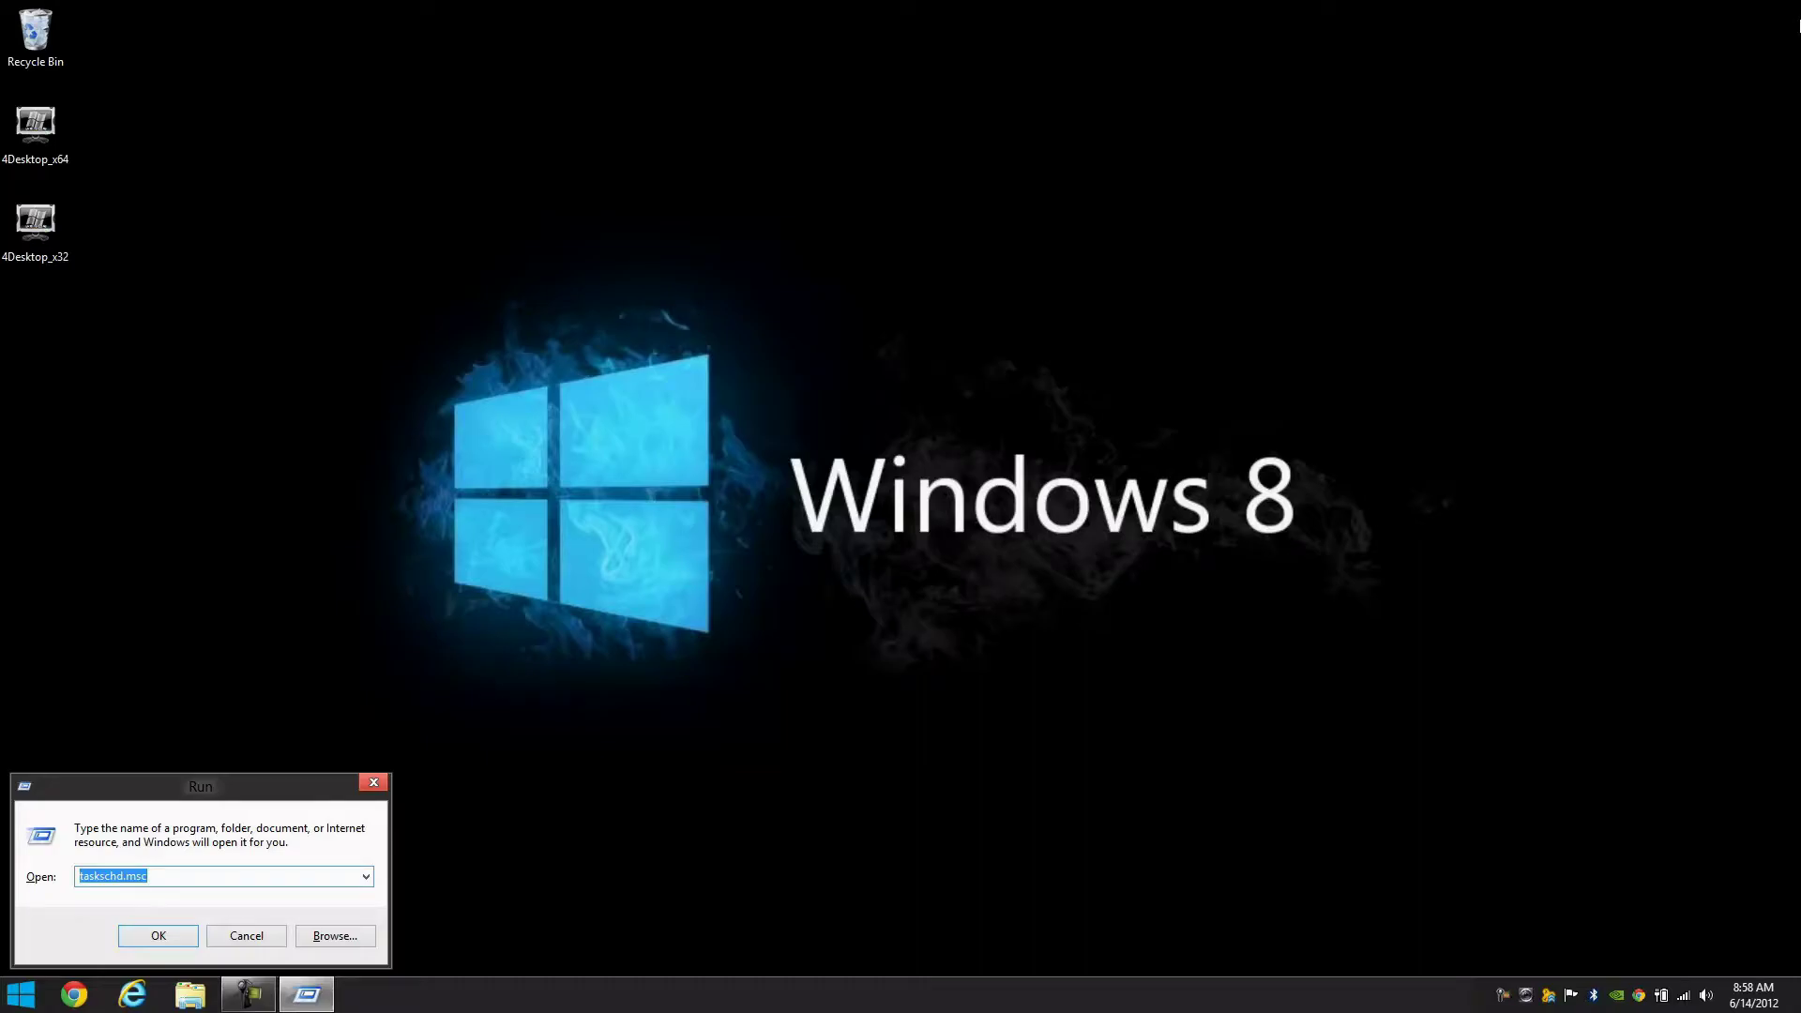
key(Return)
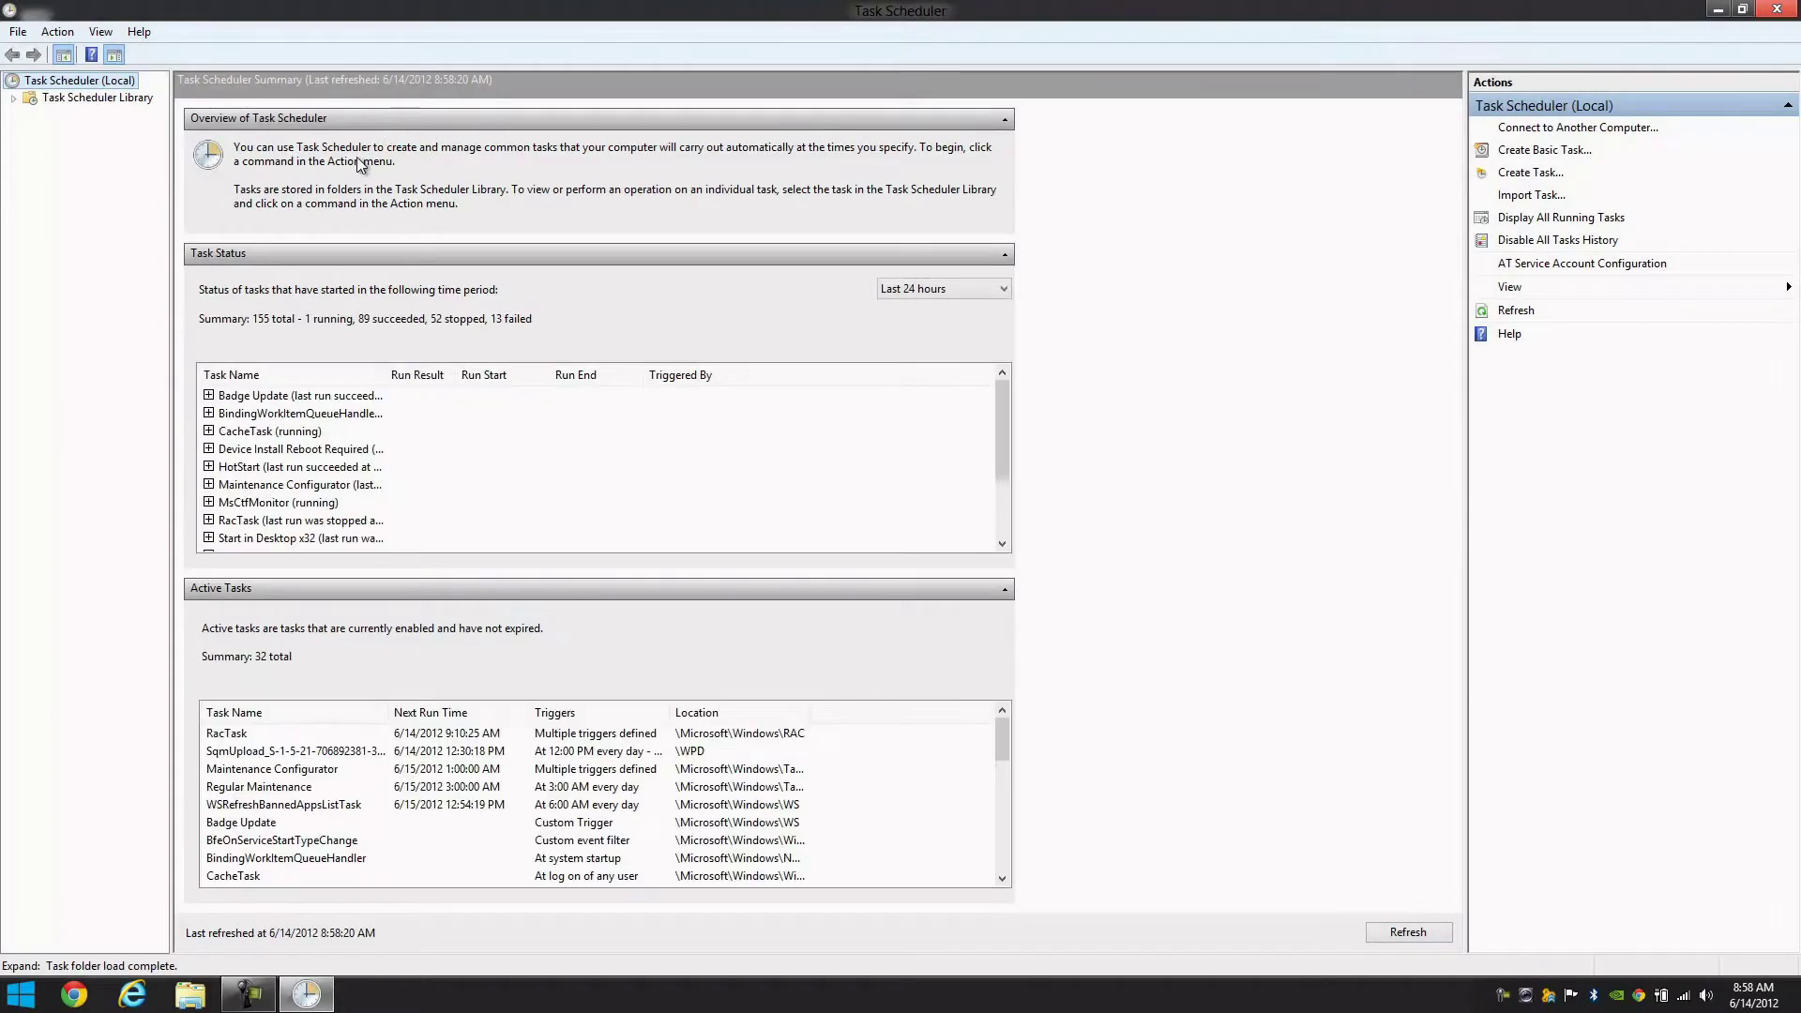
click(71, 100)
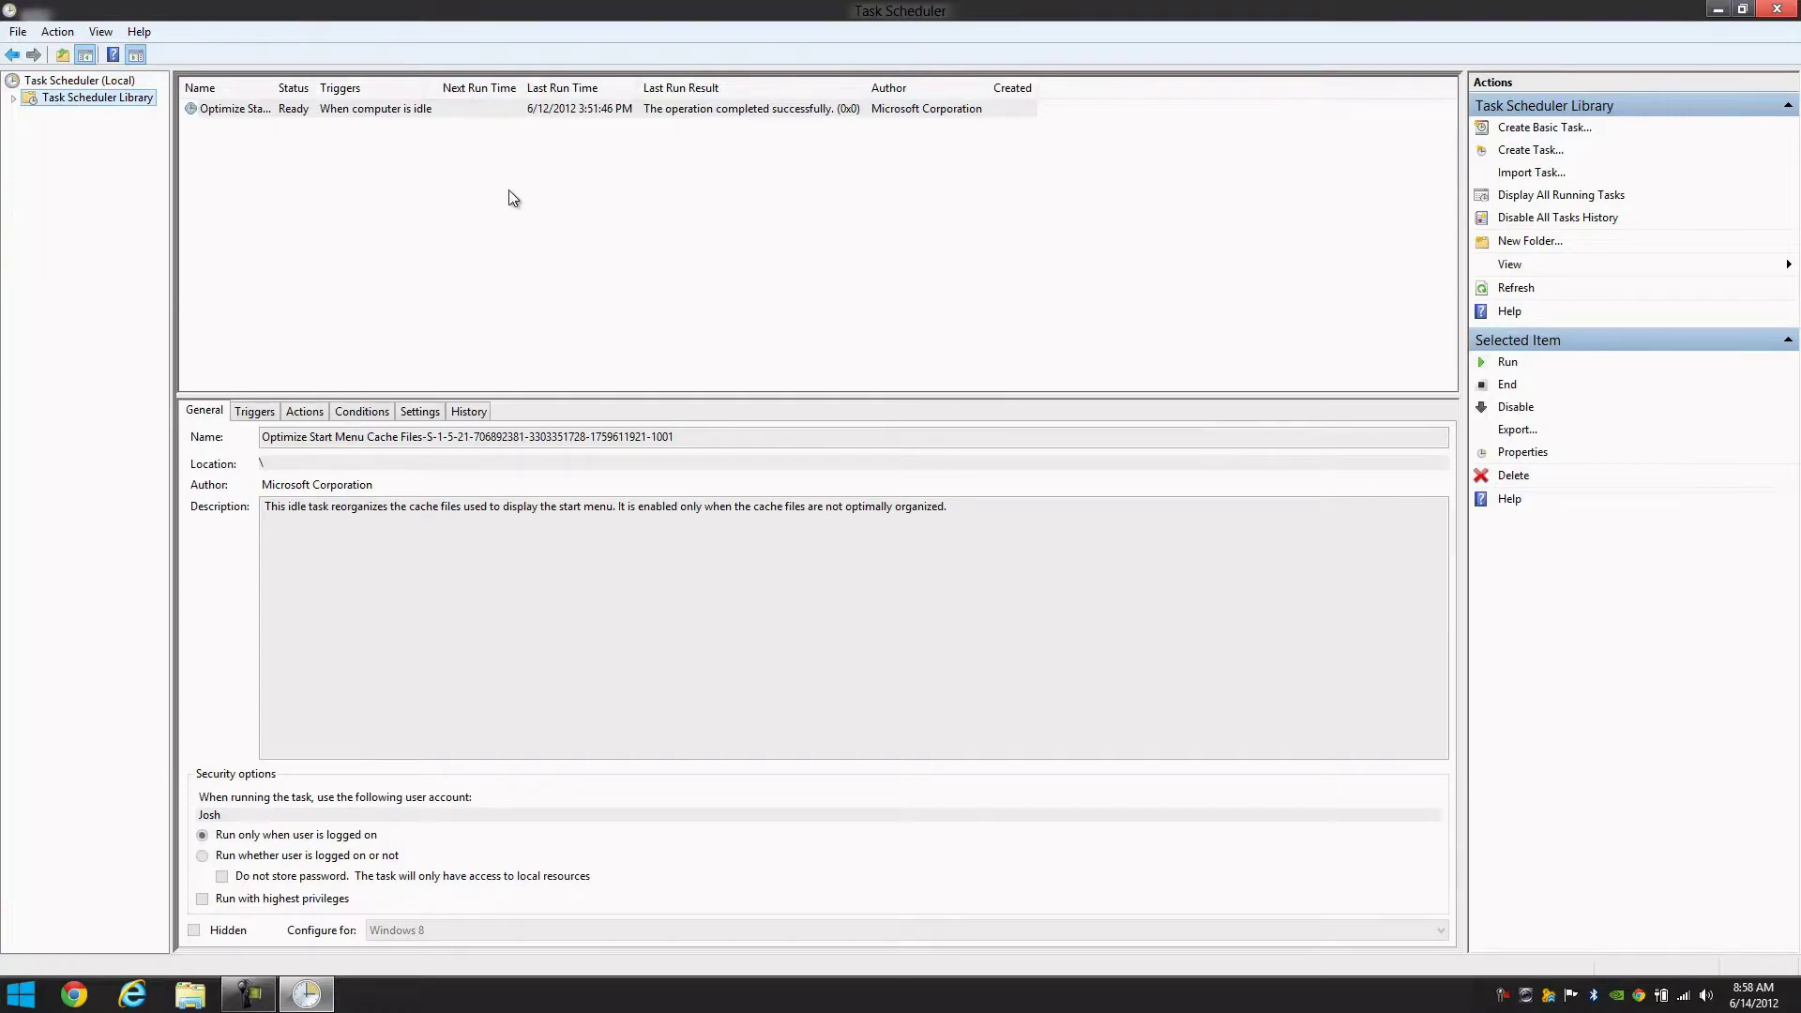
- Create a new task and name it 'Start Desktop'
right_click(400, 181)
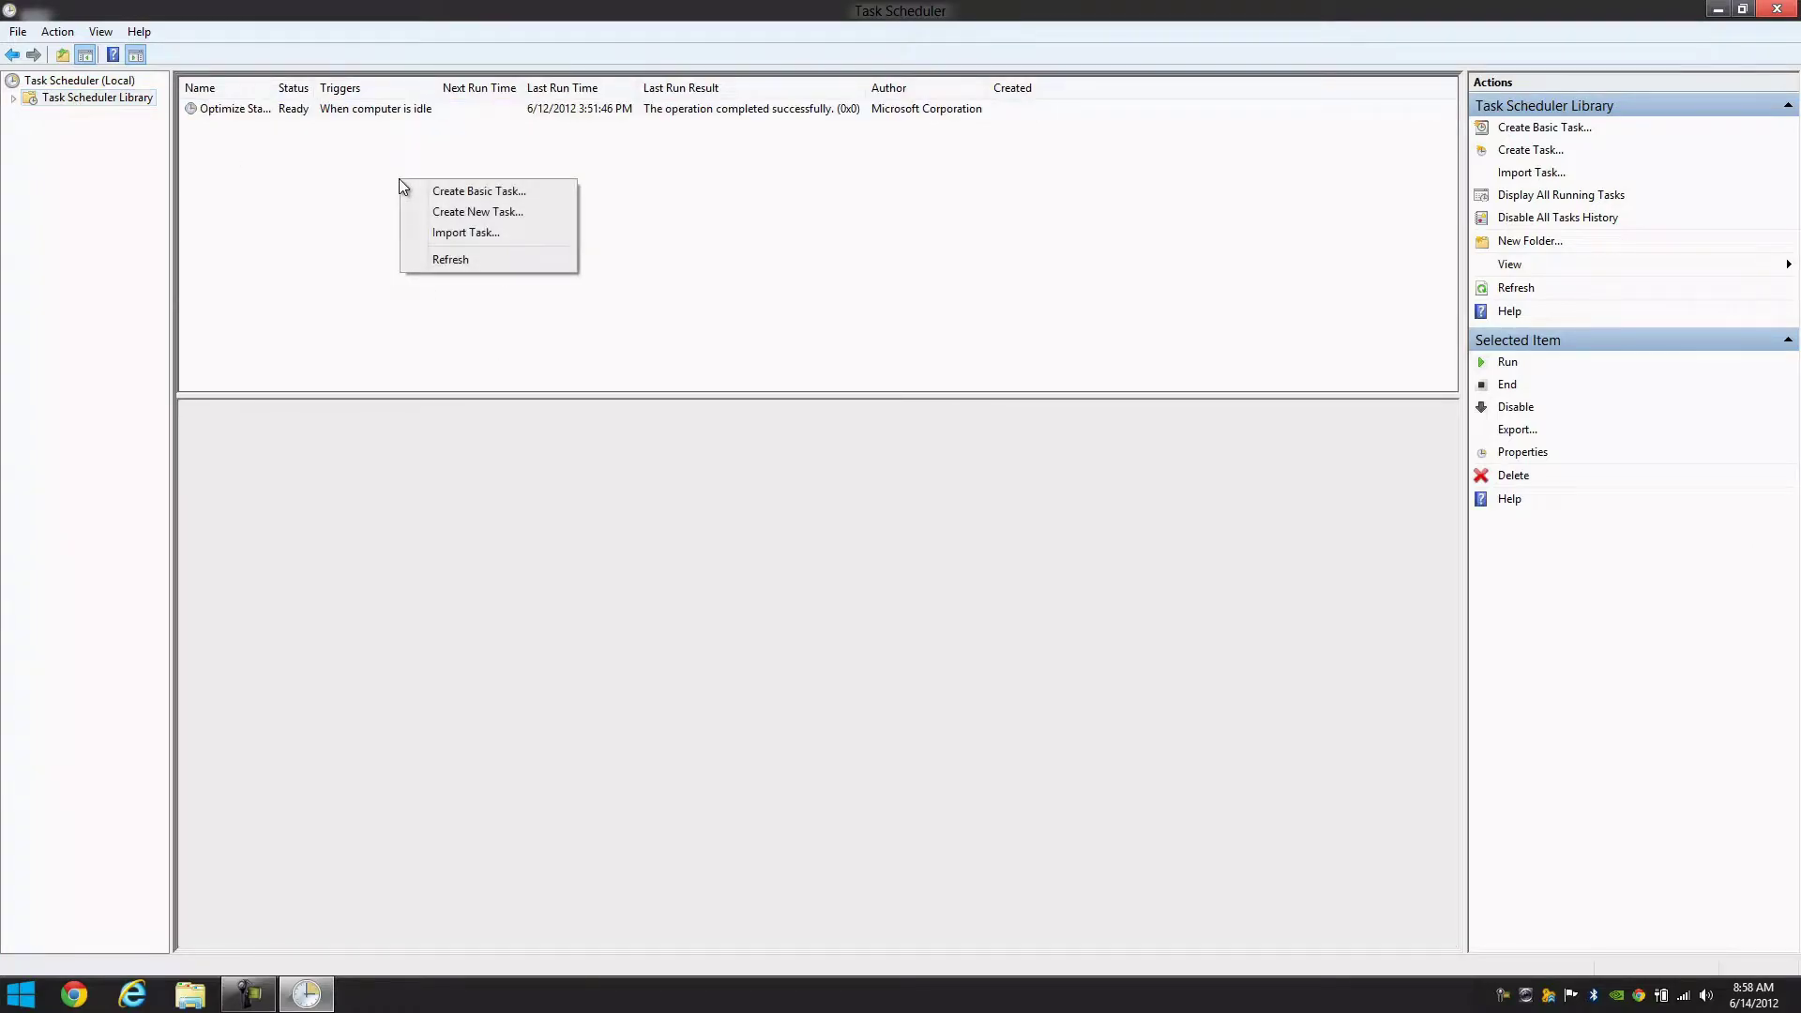
click(447, 212)
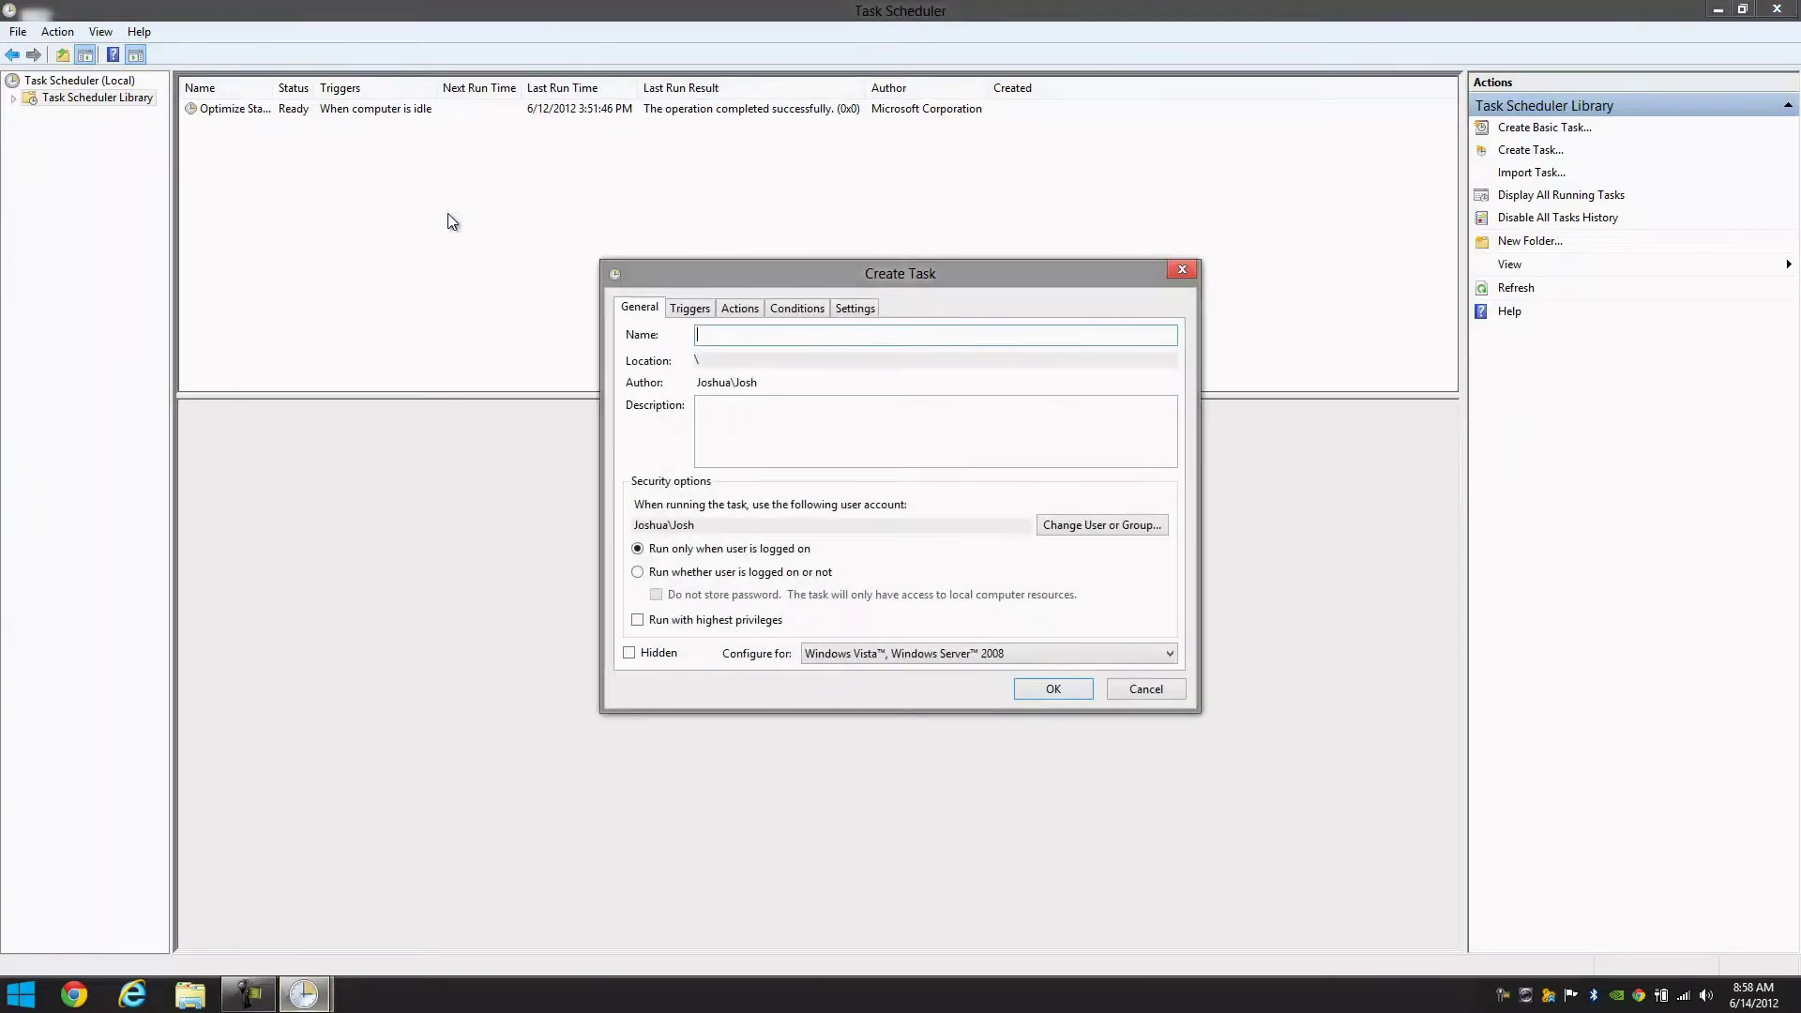
drag(735, 269, 634, 162)
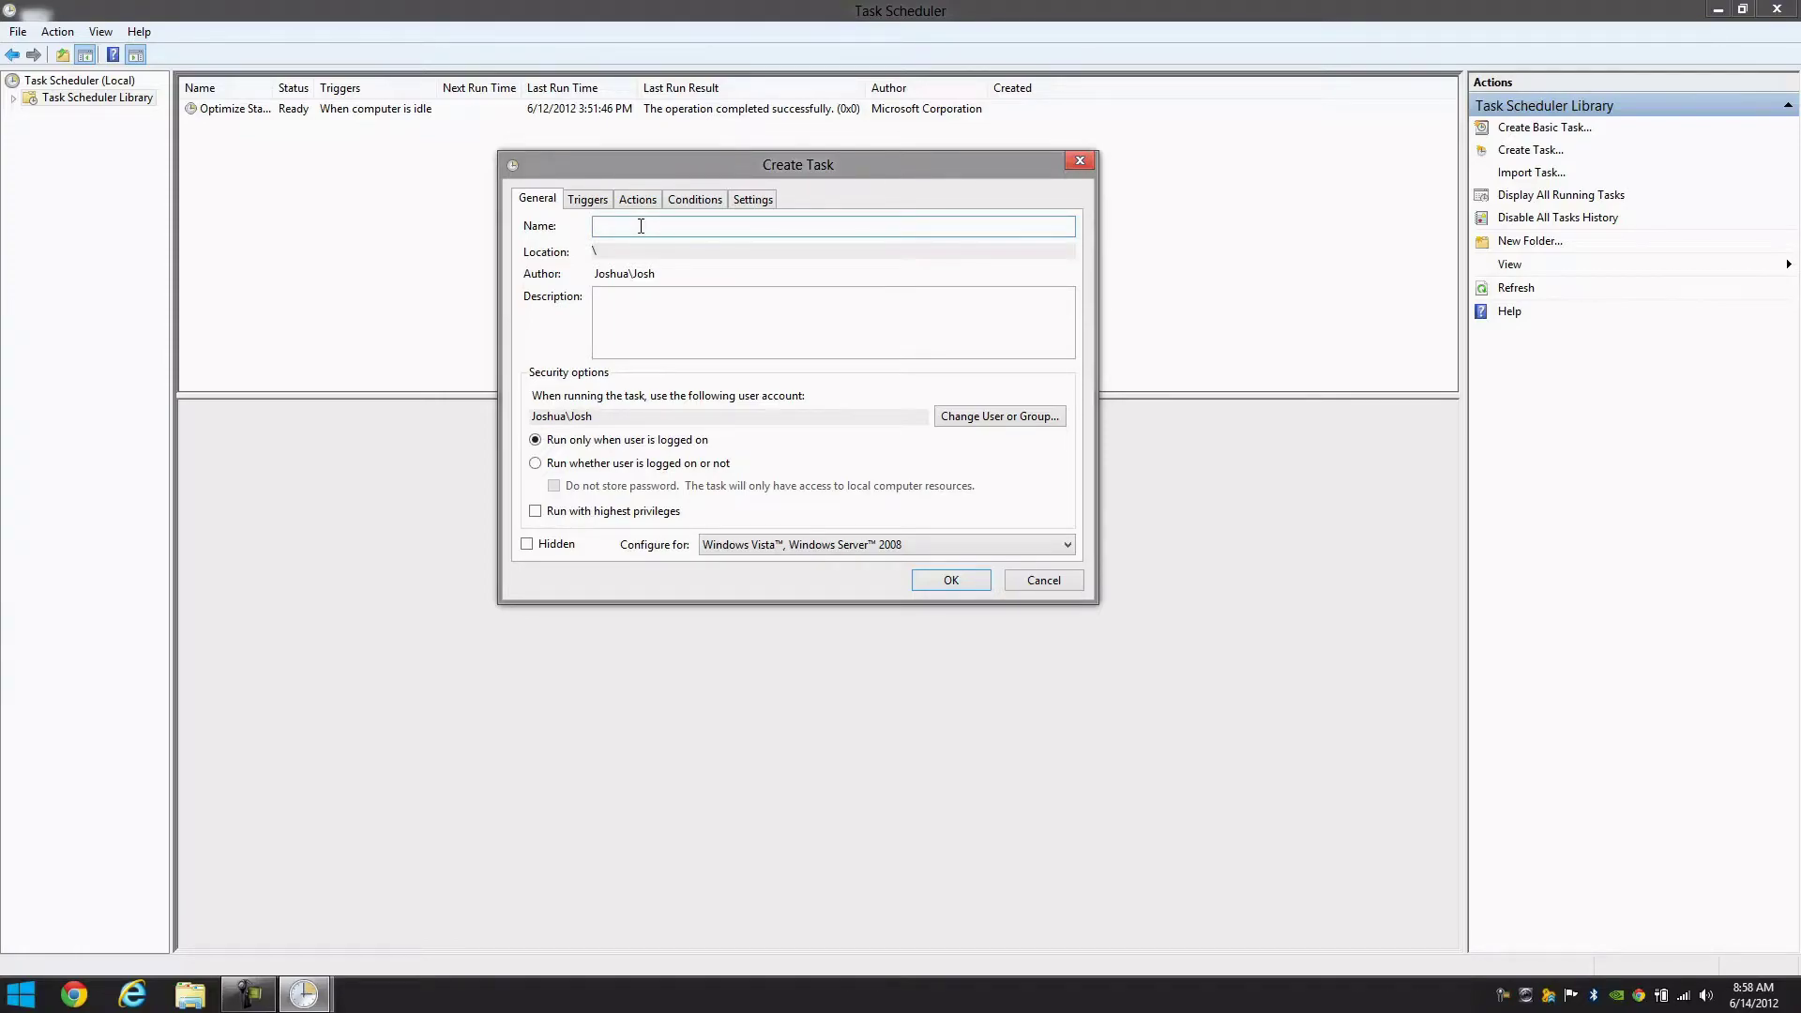
text(Start Desko)
key(BackSpace)
text(p\kt)
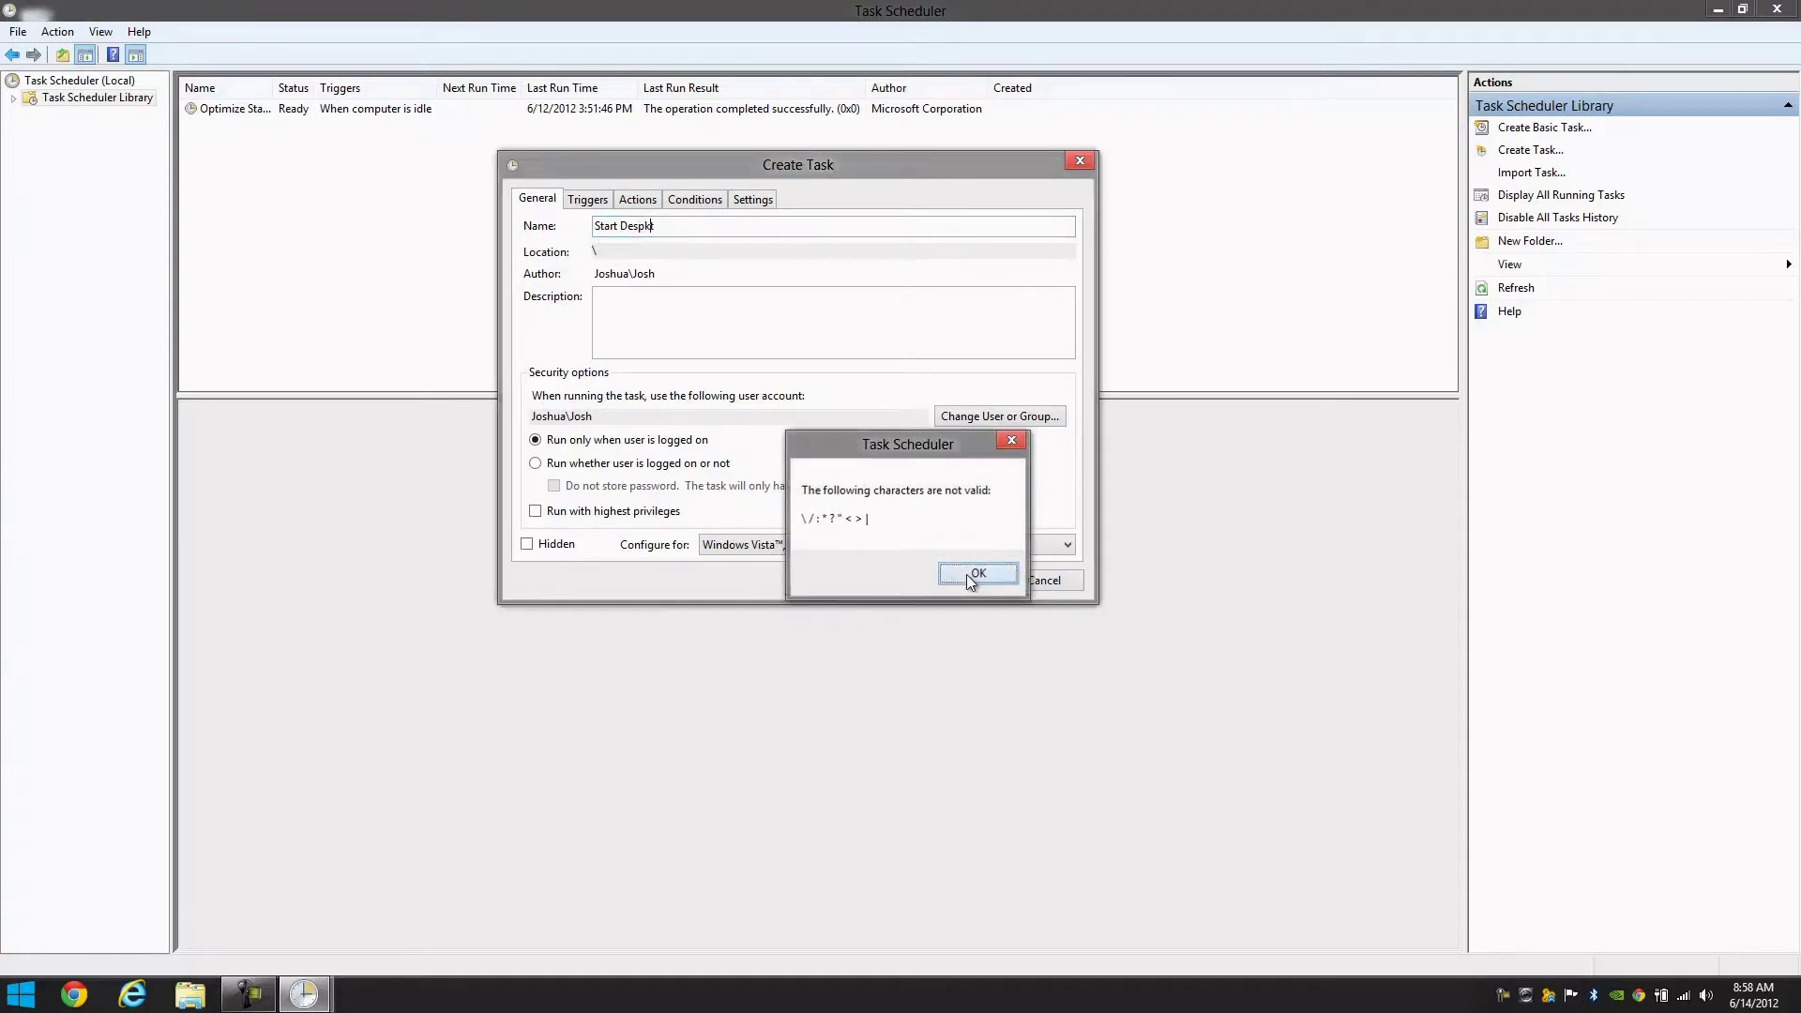
click(978, 572)
drag(656, 227, 641, 231)
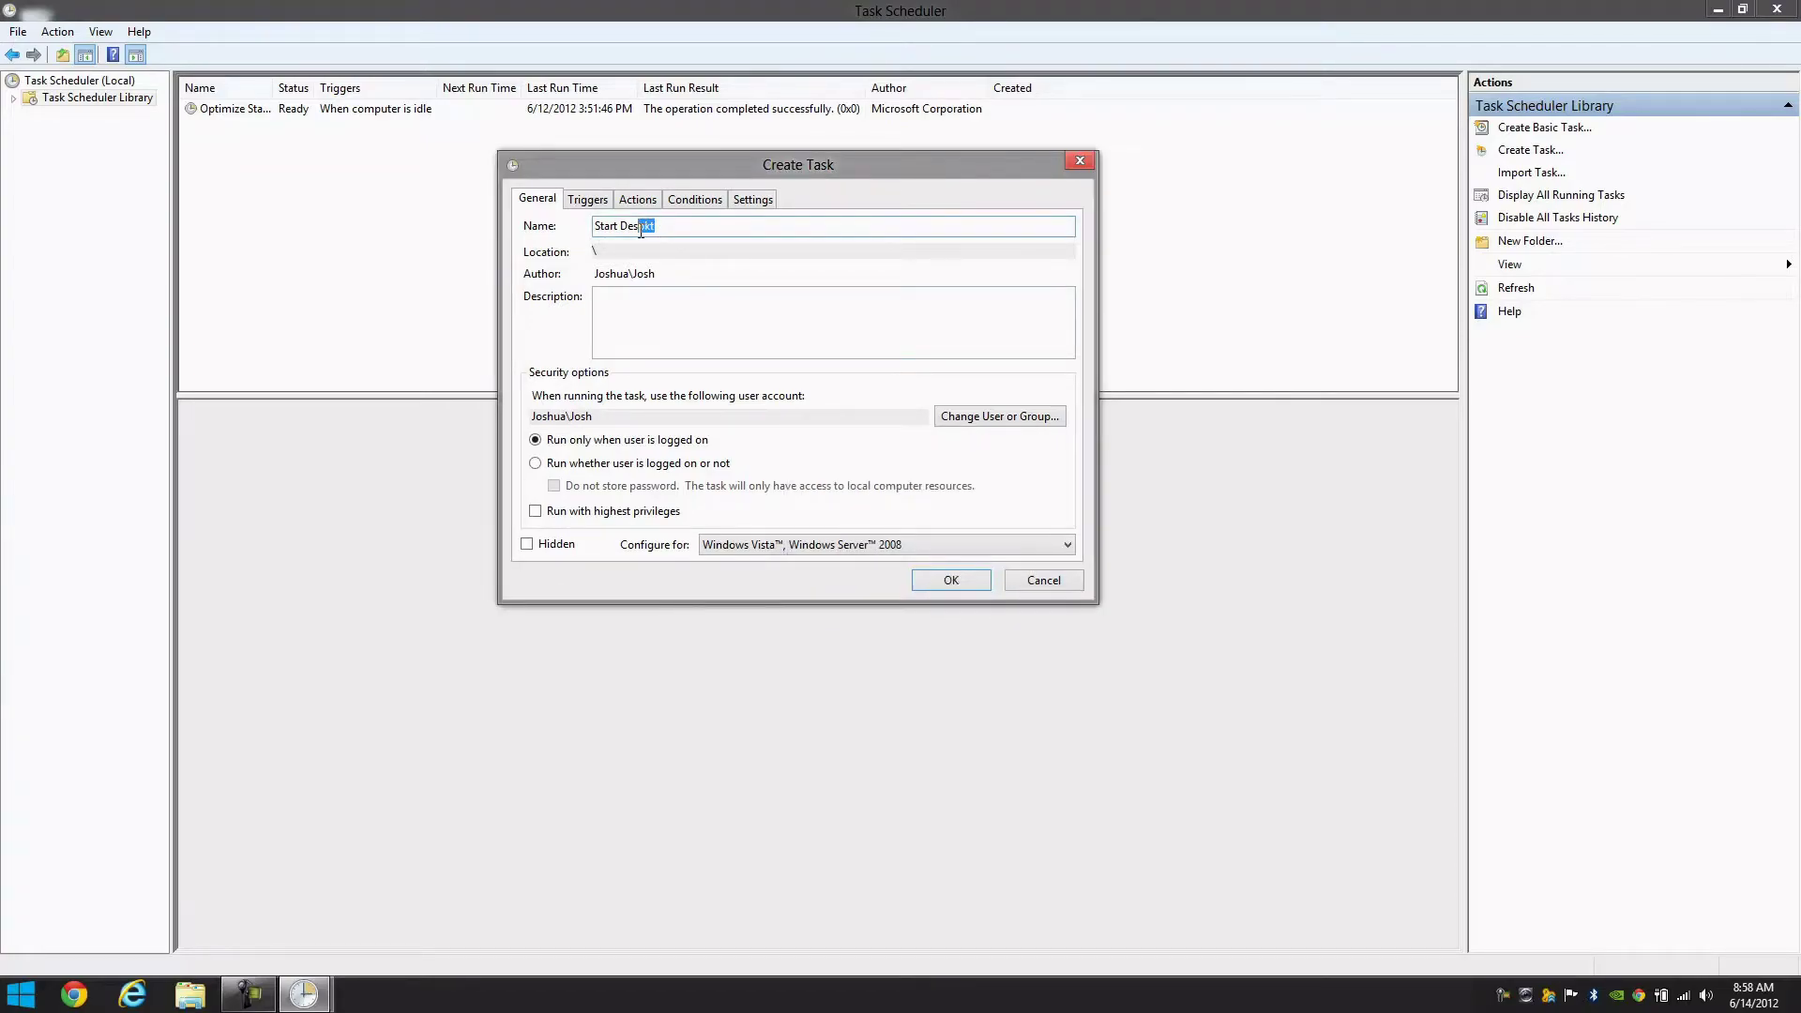
text(ktop)
- Make the task run with highest privileges and configure it for Windows 8
click(535, 511)
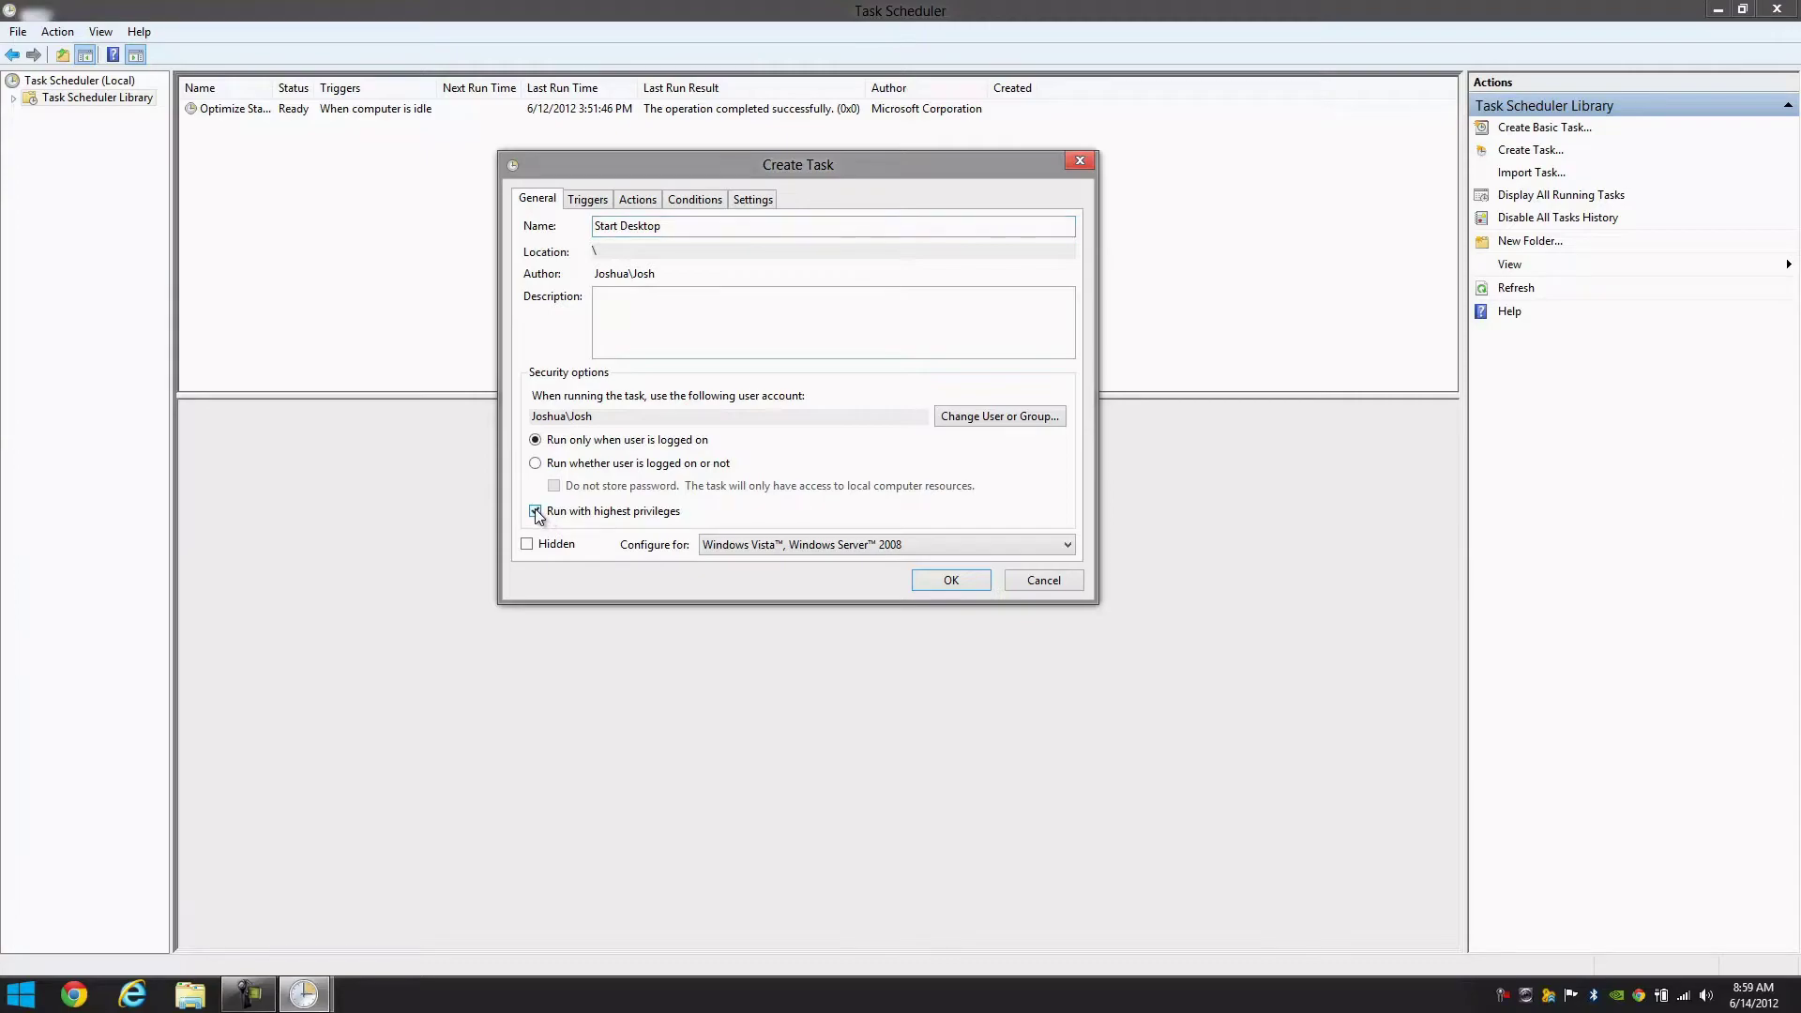
click(751, 544)
click(748, 564)
click(589, 201)
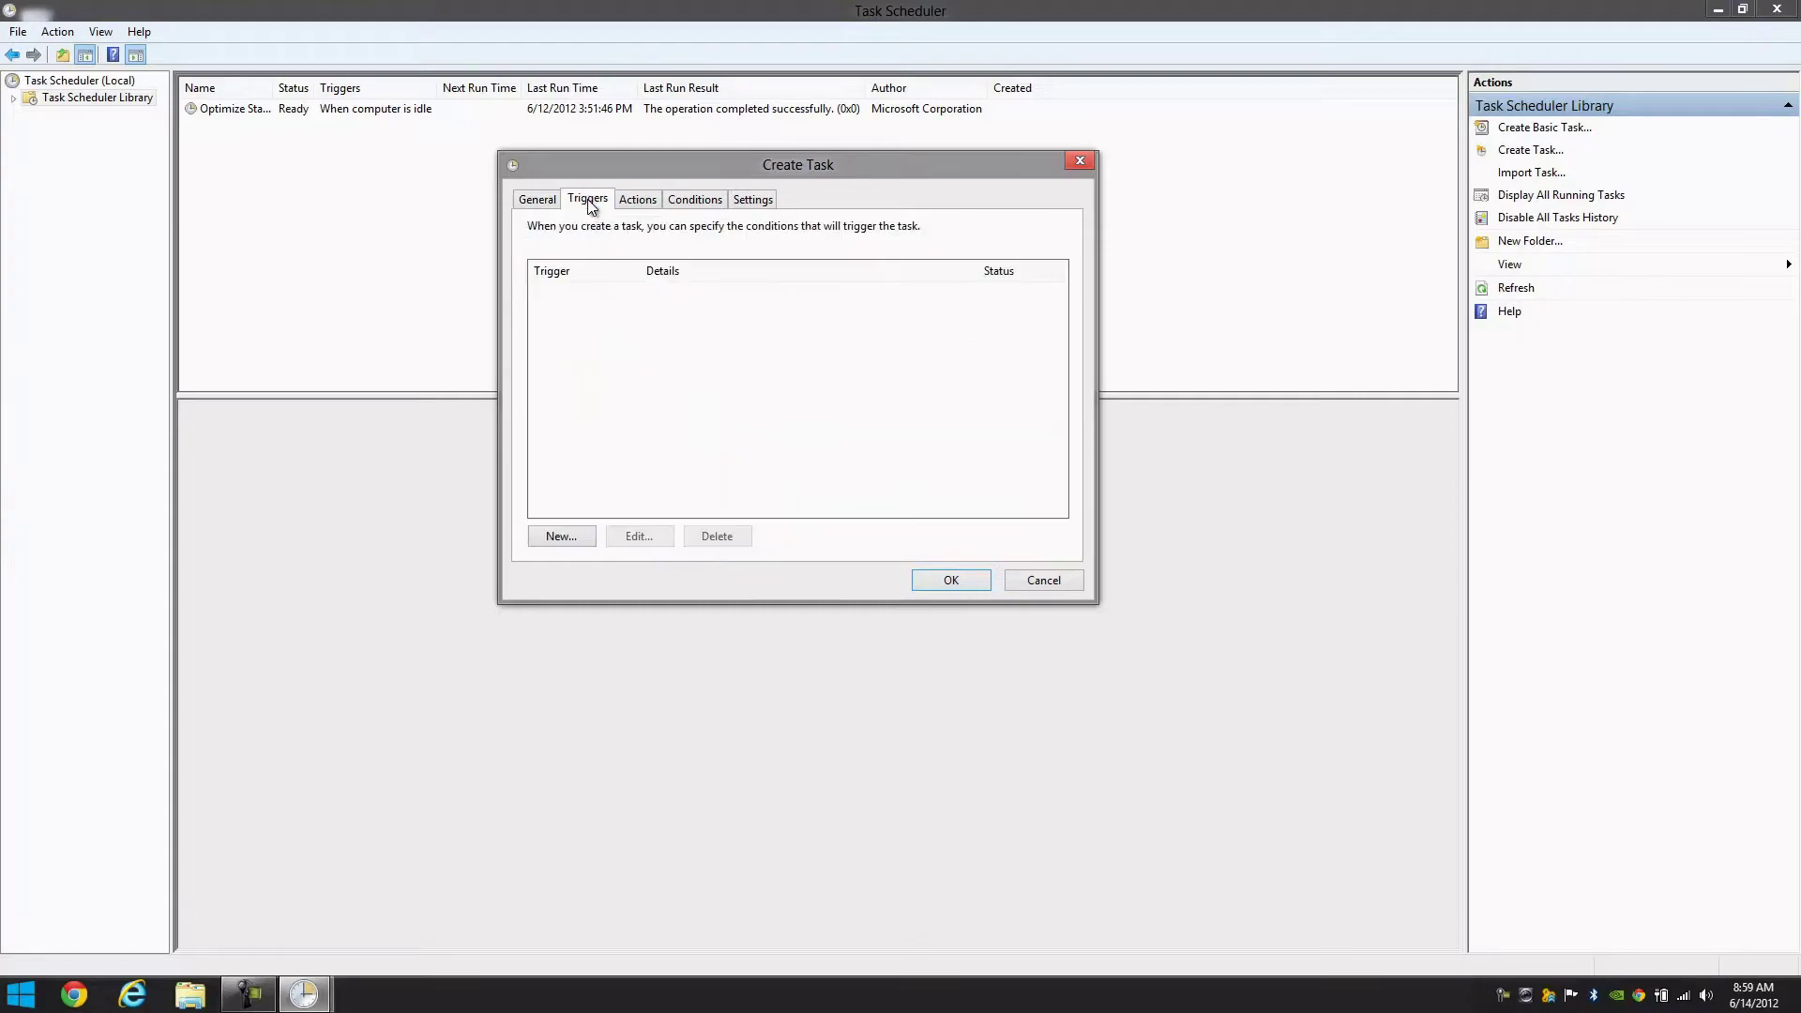
- Add a trigger that begins the task At log on for any user
click(576, 537)
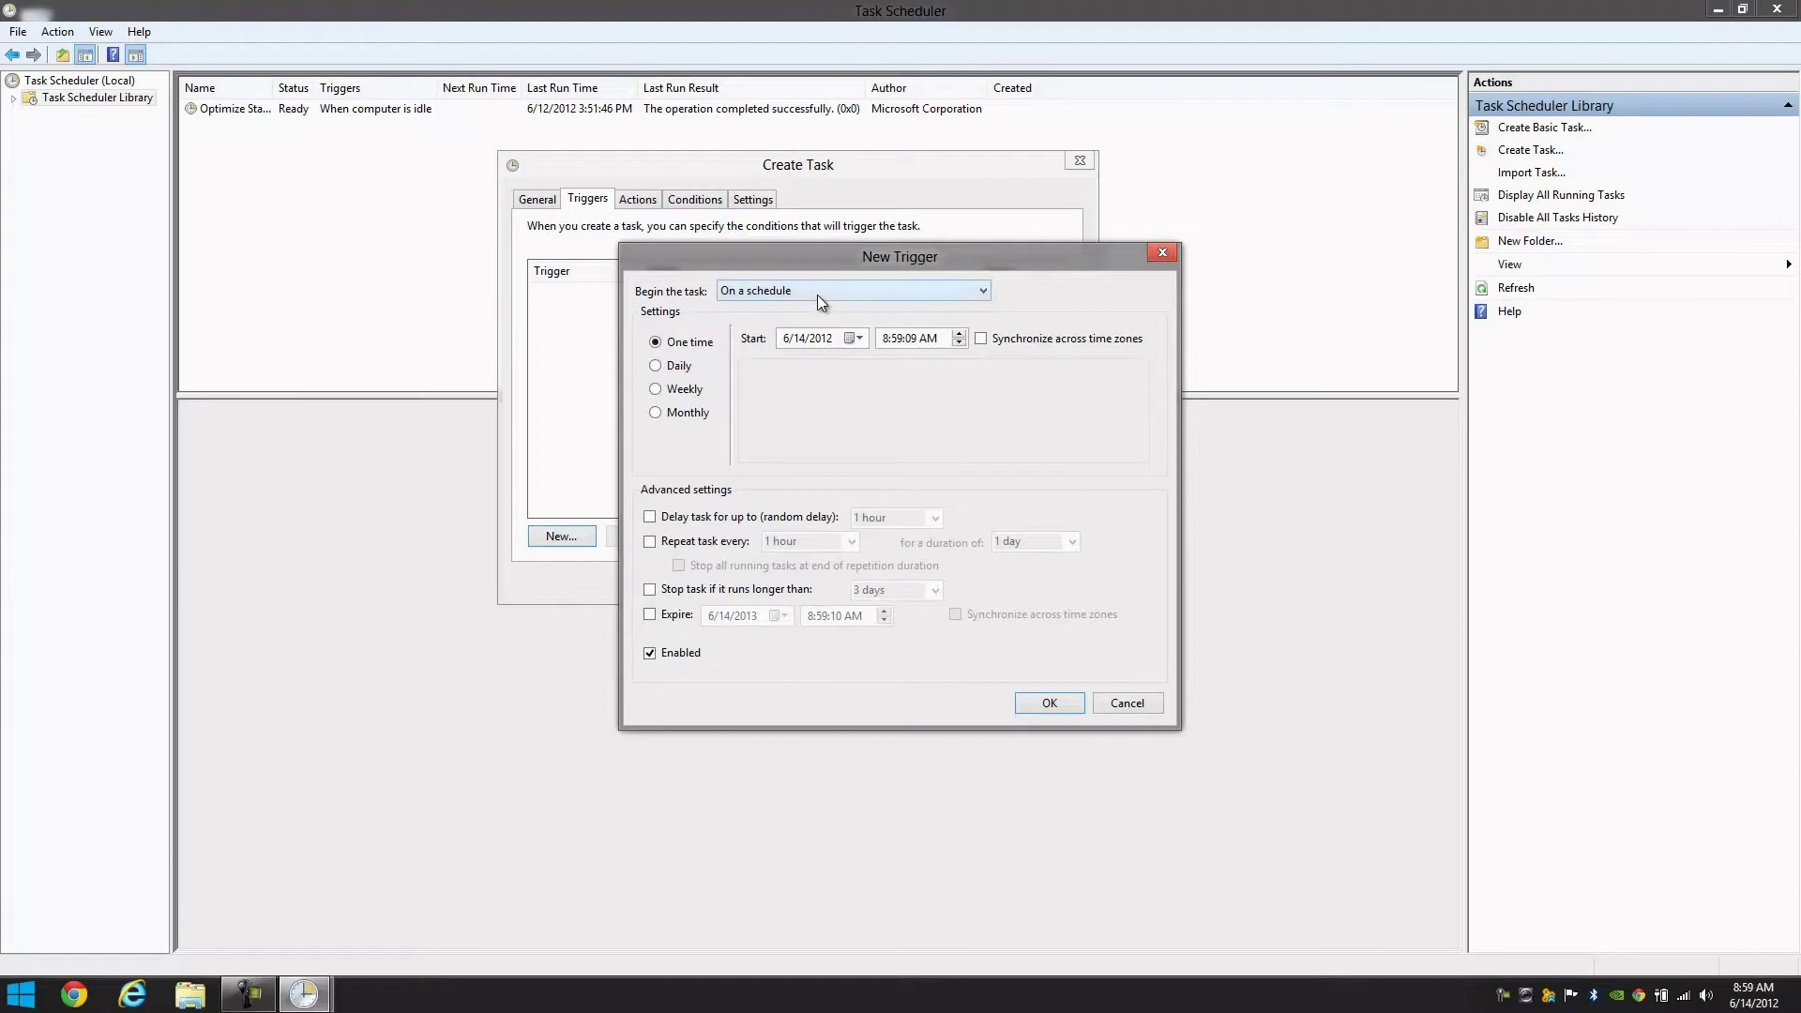
click(756, 294)
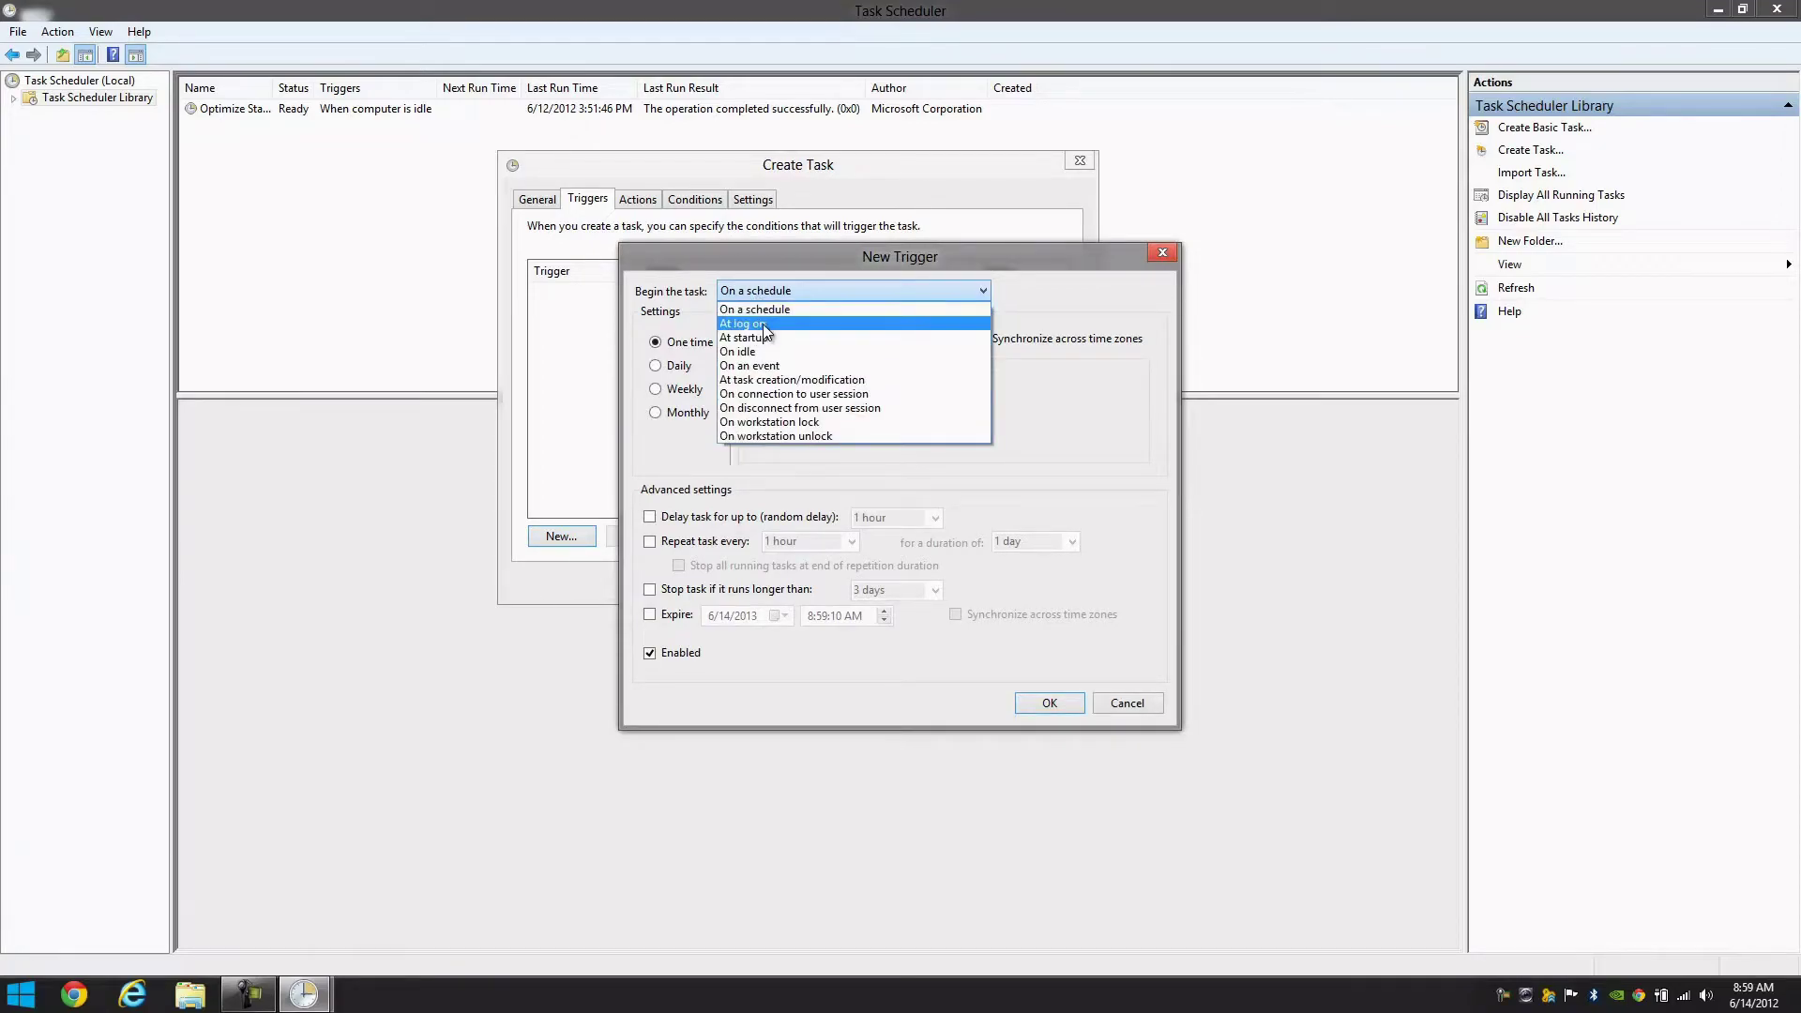
click(762, 325)
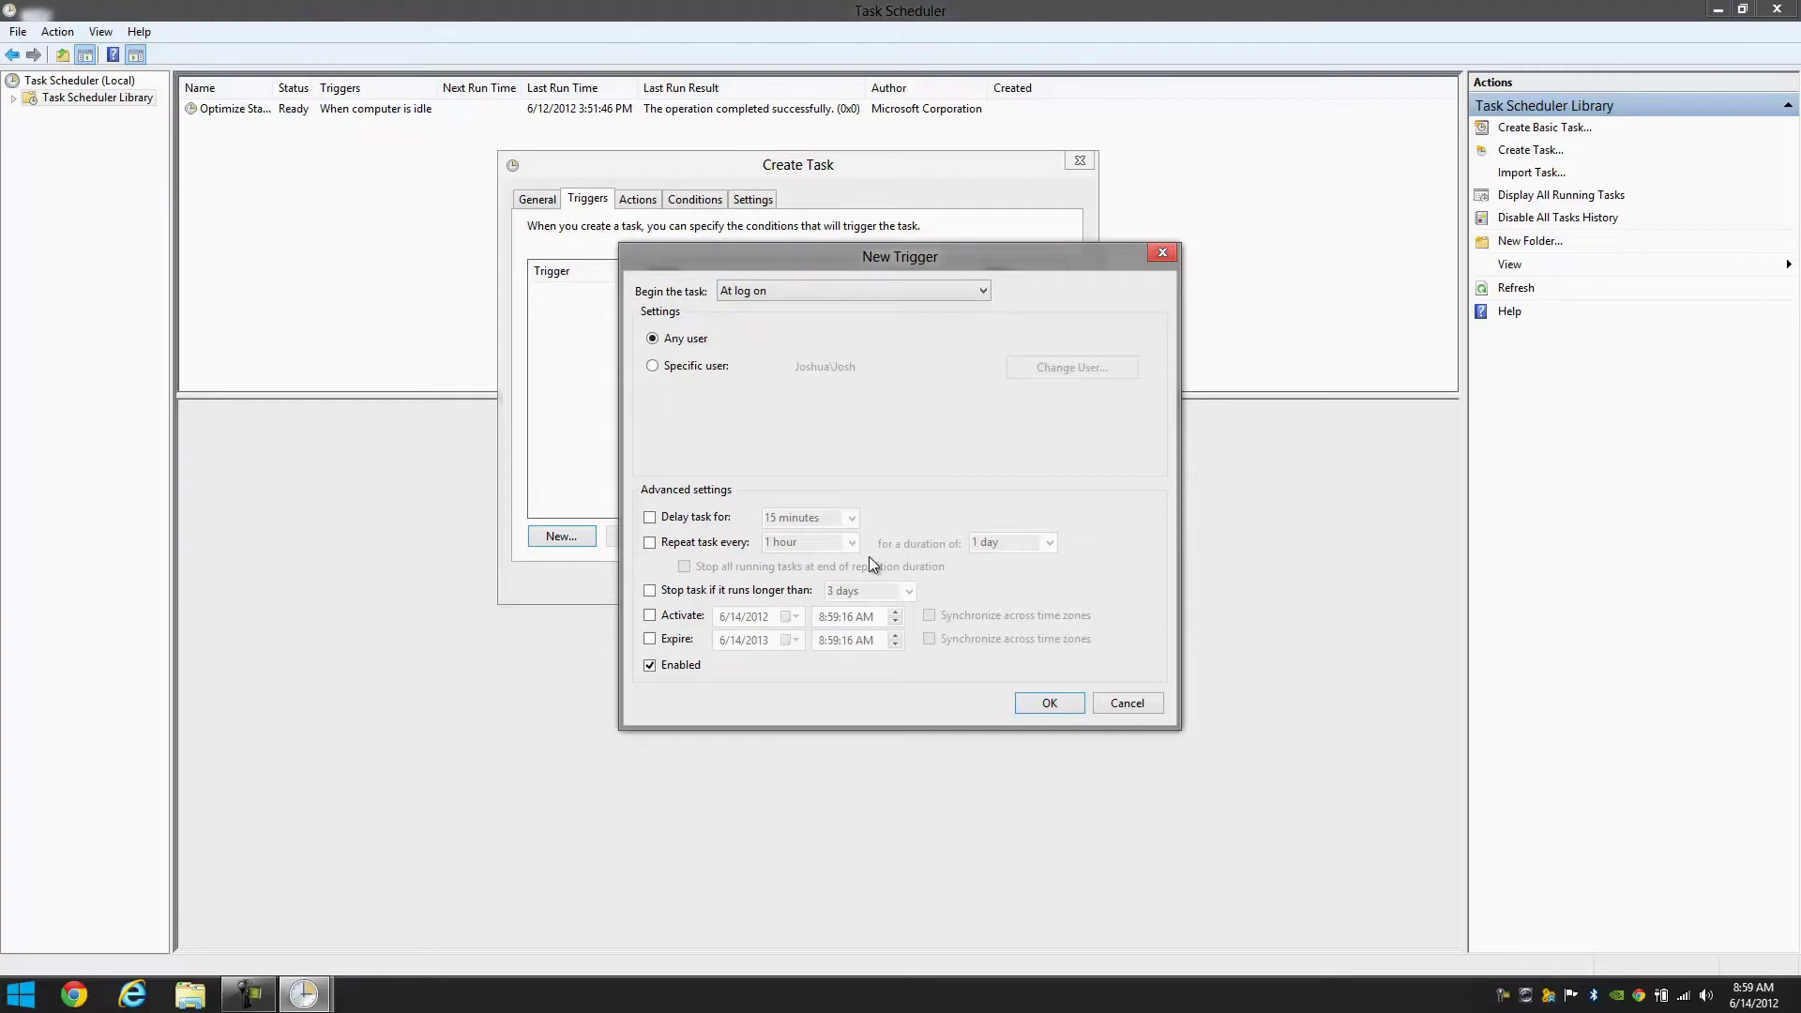
click(746, 289)
click(746, 289)
click(1043, 704)
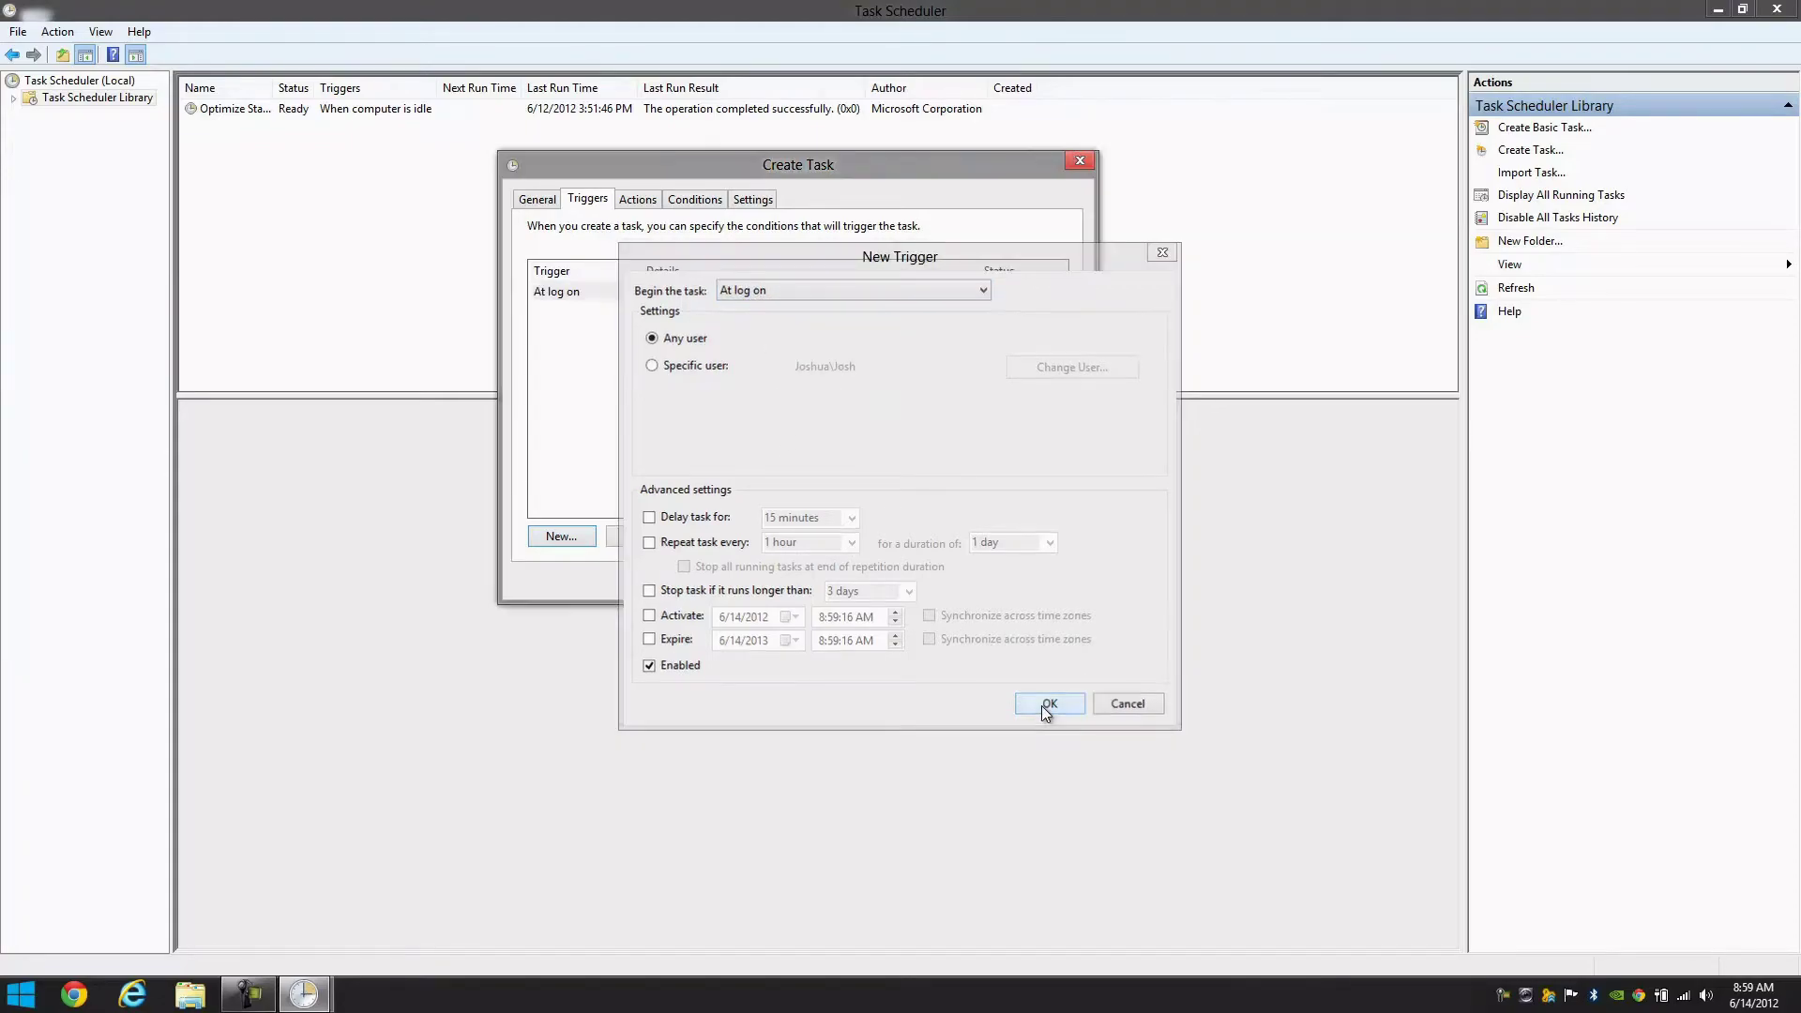
click(634, 201)
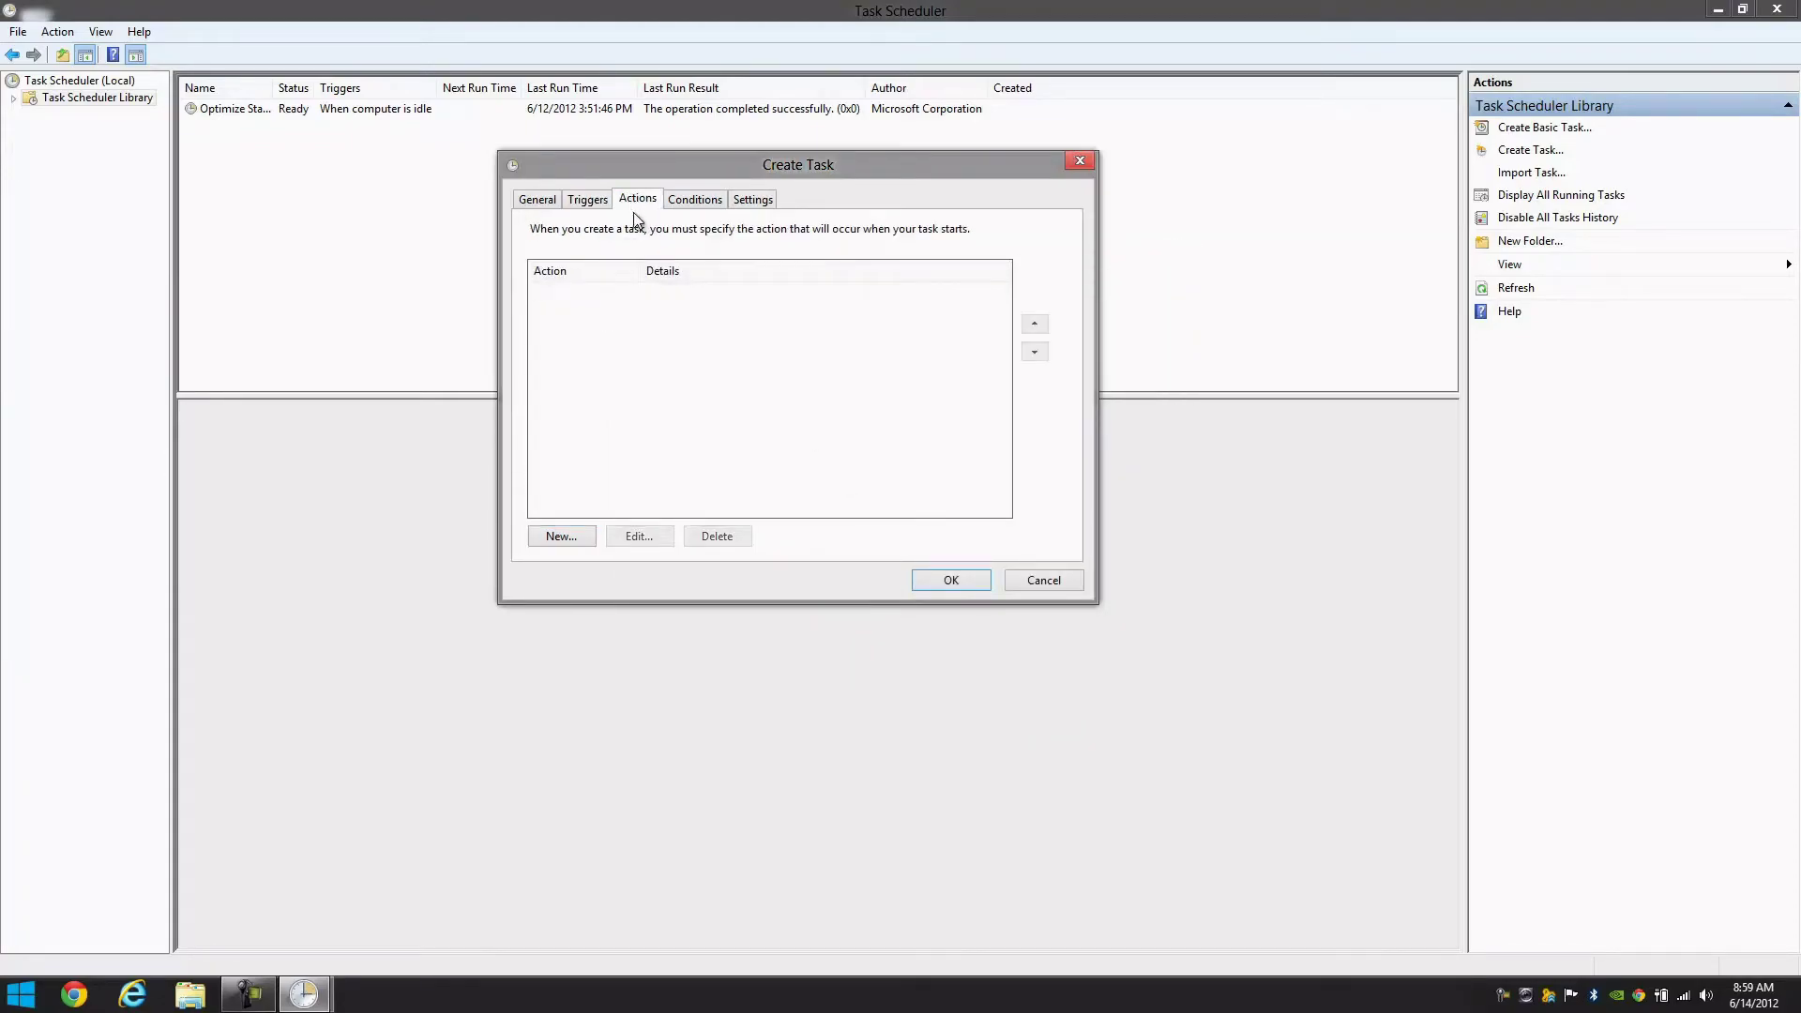
- Start a new 'Start a program' action and browse the Desktop folder for the program
click(558, 537)
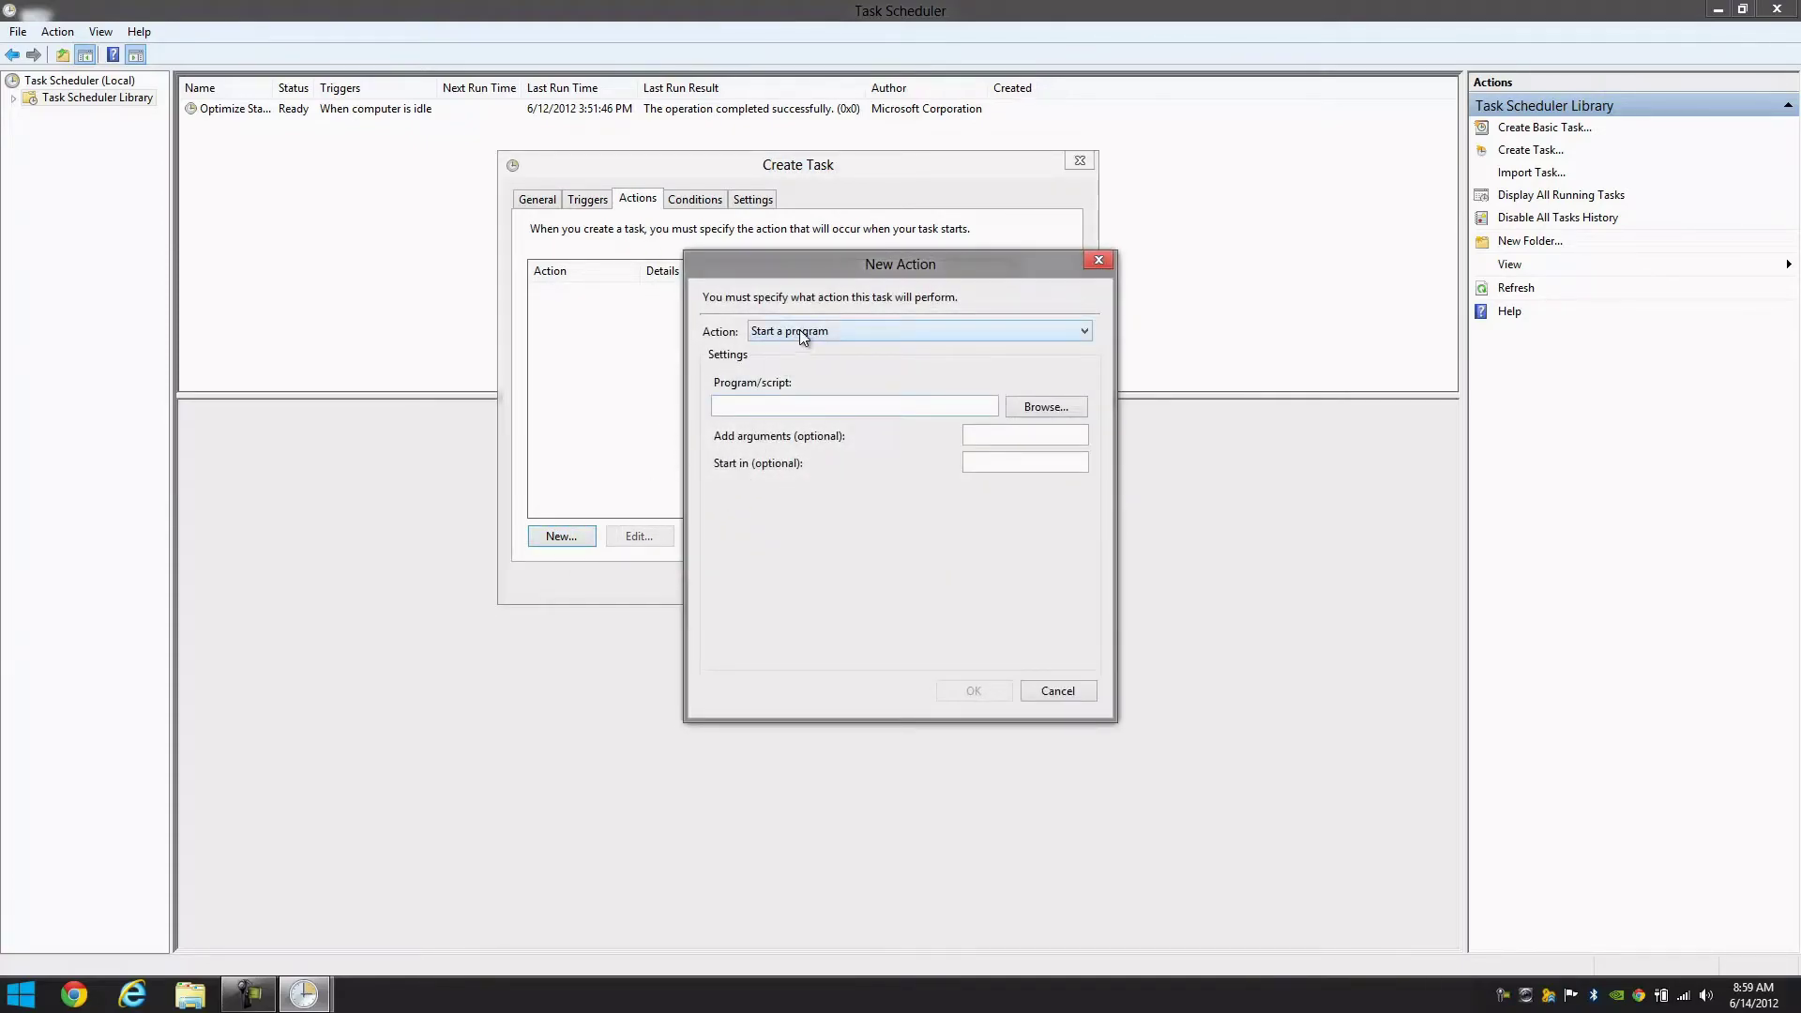
click(1037, 409)
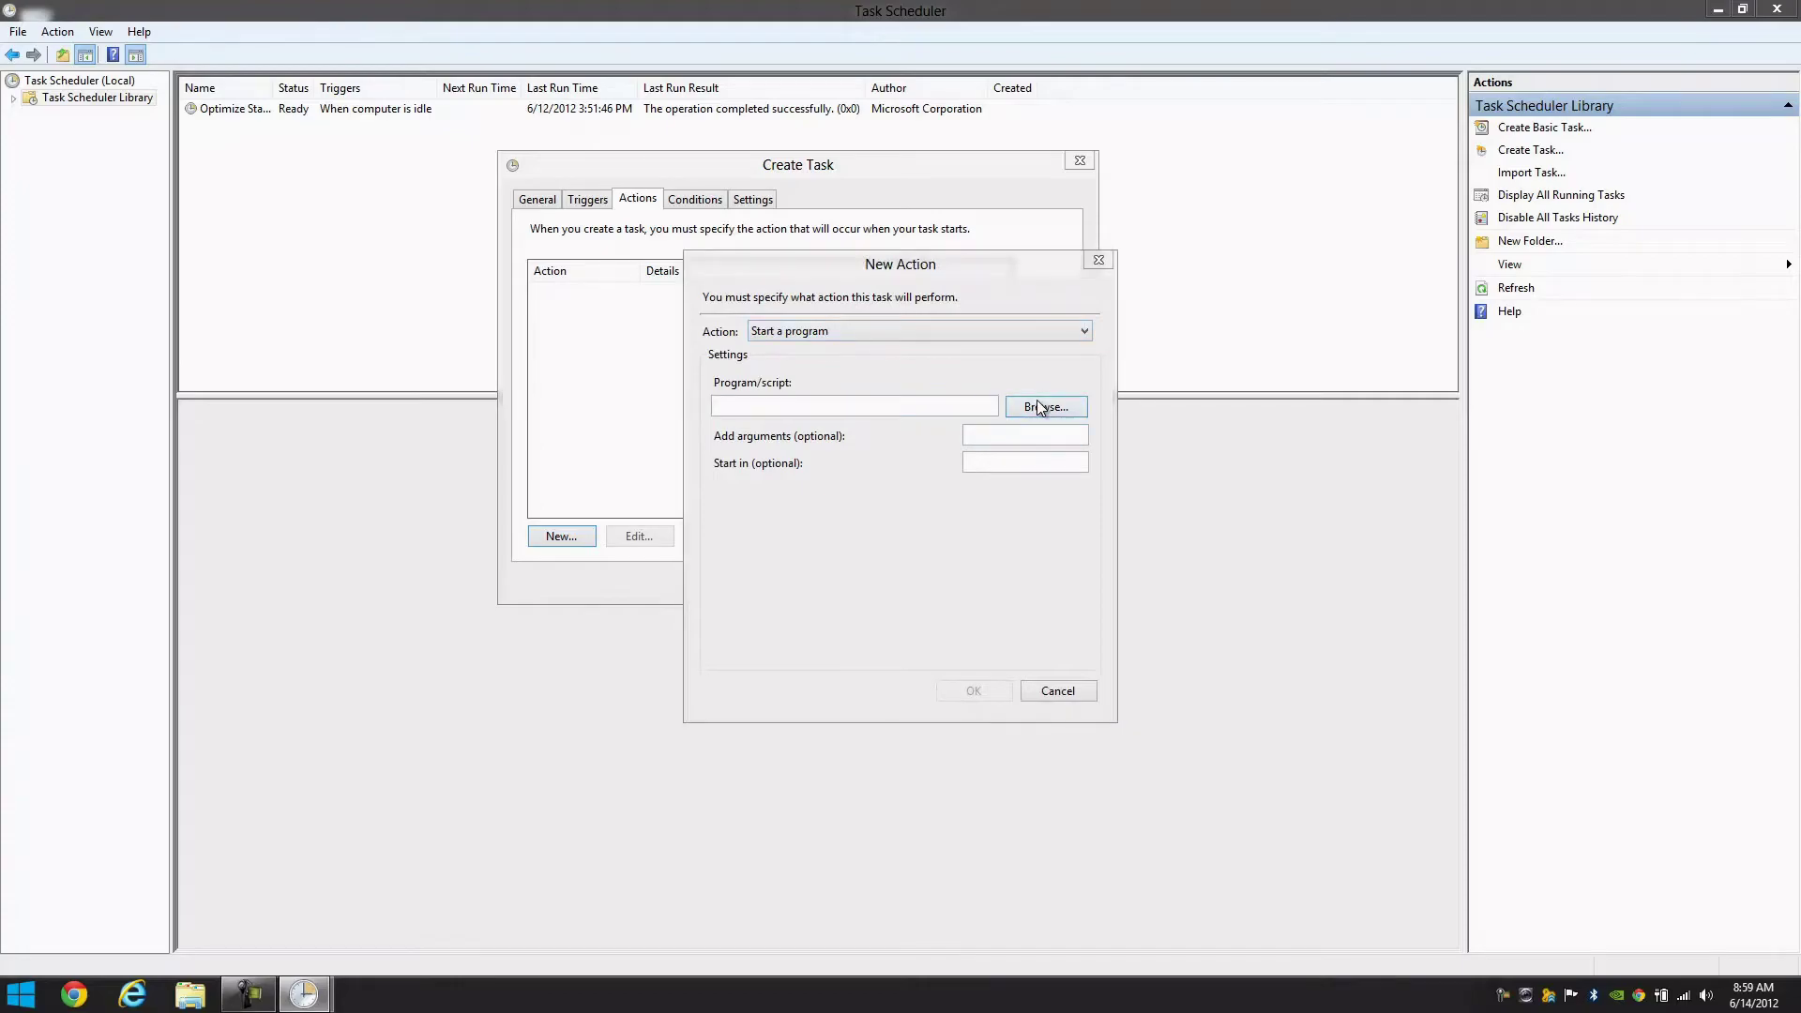
click(760, 413)
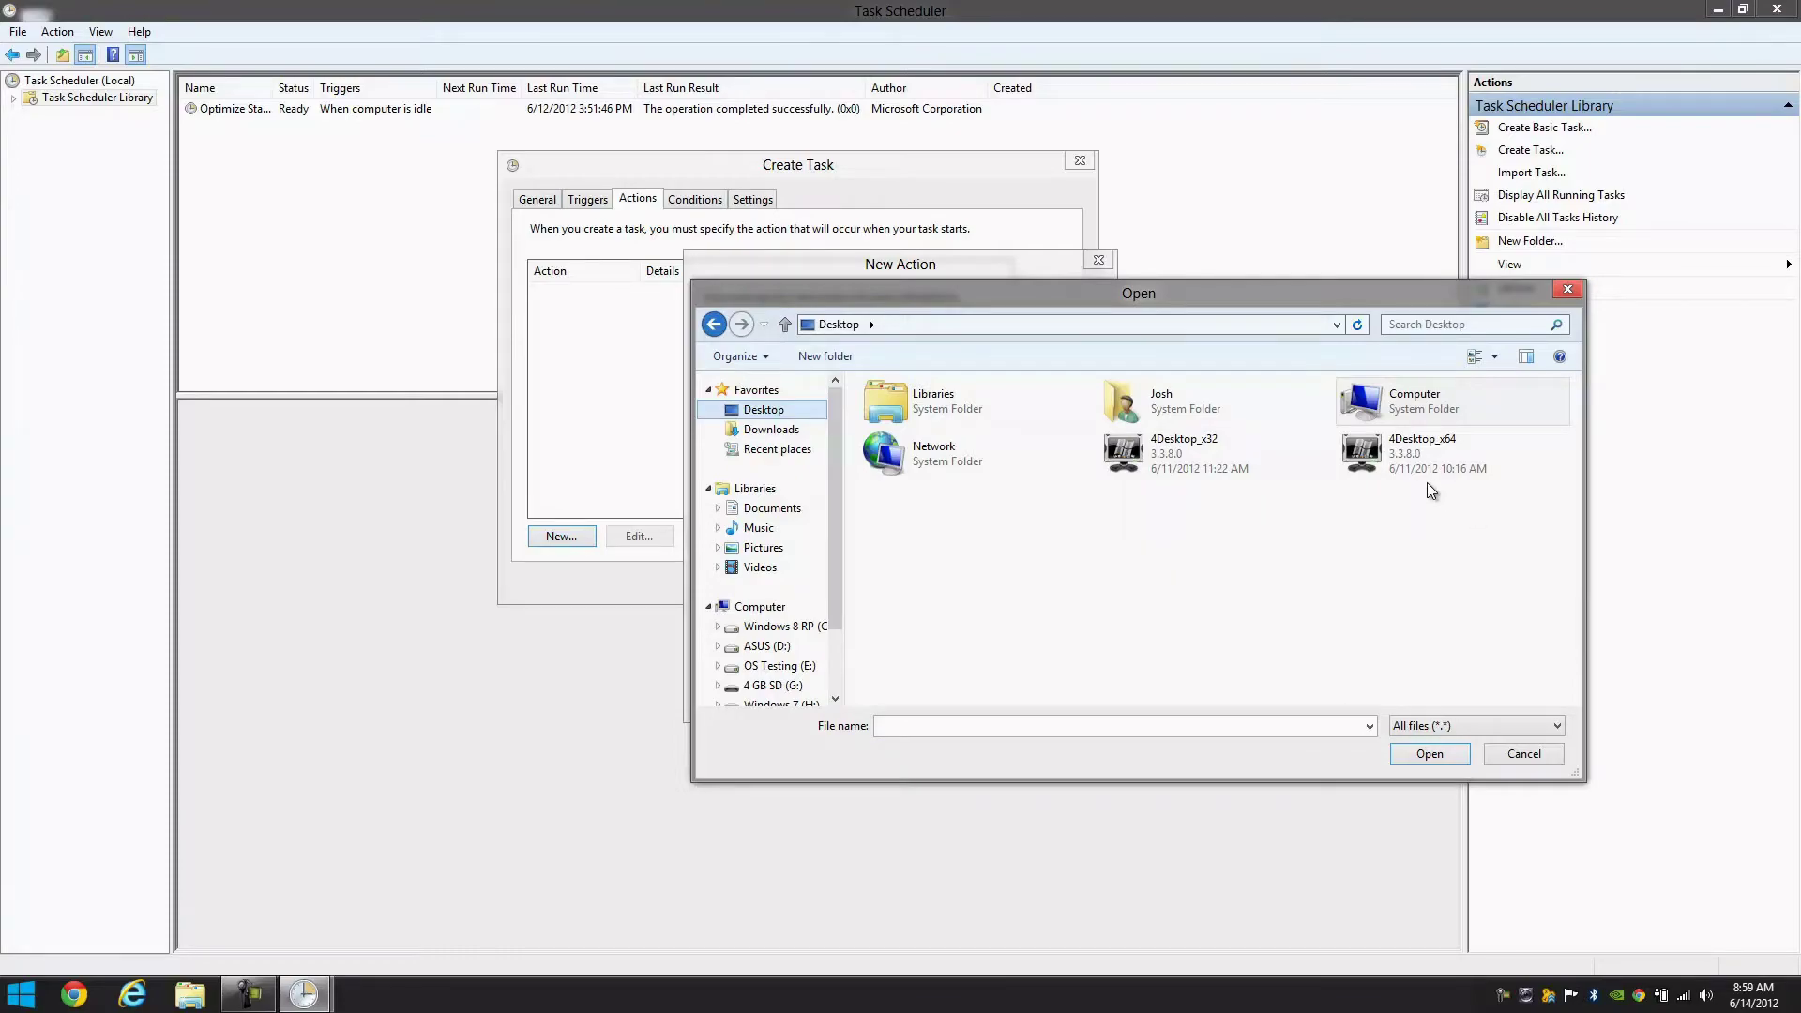
- Select and copy both 4Desktop_x32 and 4Desktop_x64 from the Desktop
click(1403, 462)
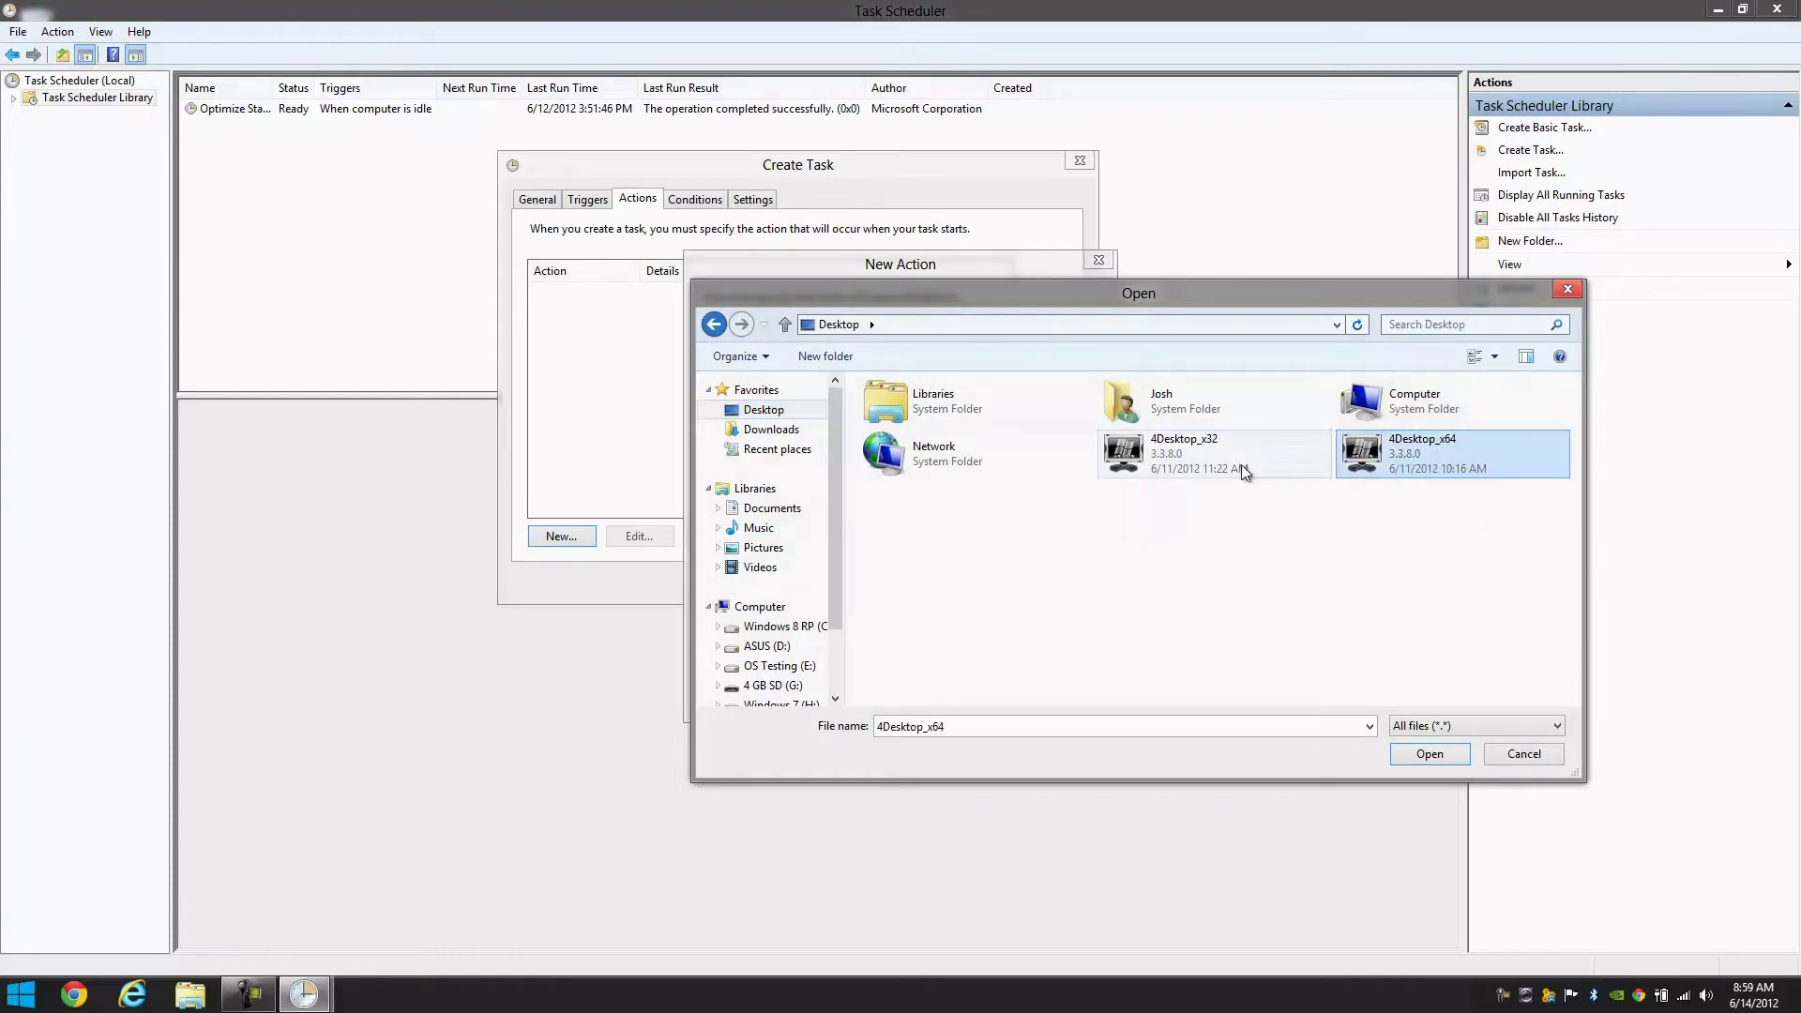
click(1168, 464)
click(1400, 488)
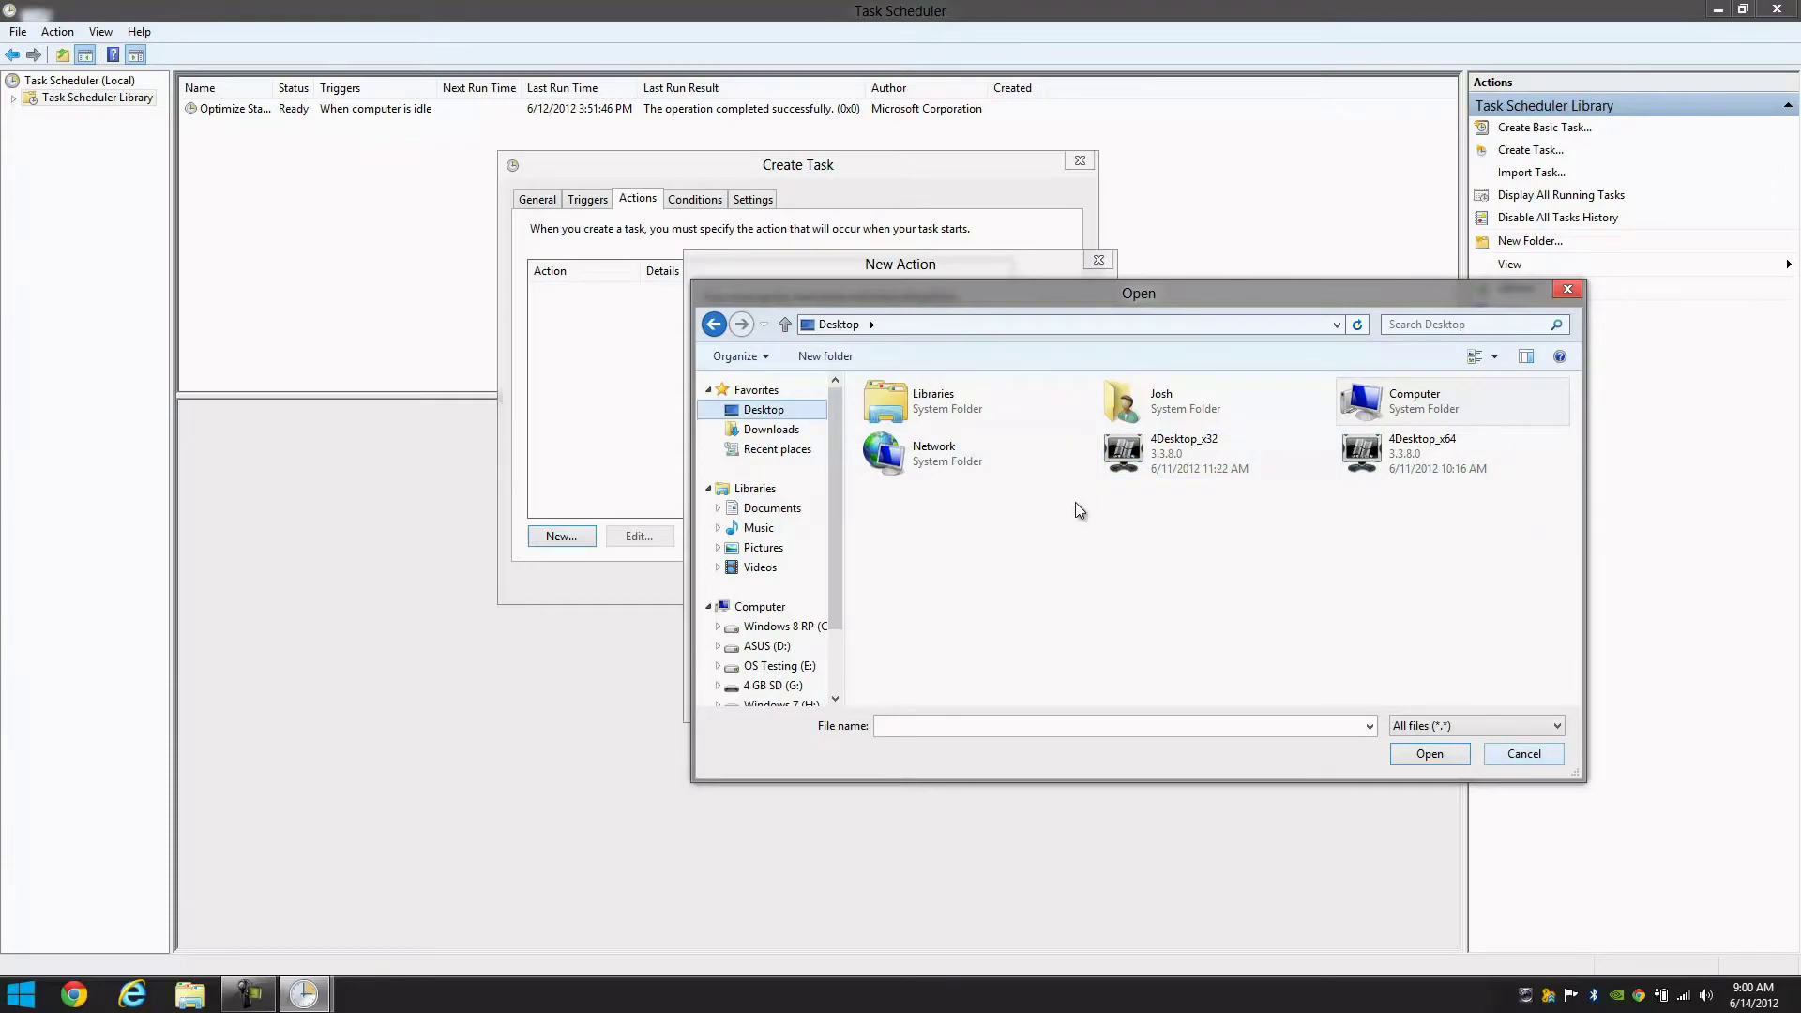
click(1285, 464)
click(1388, 457)
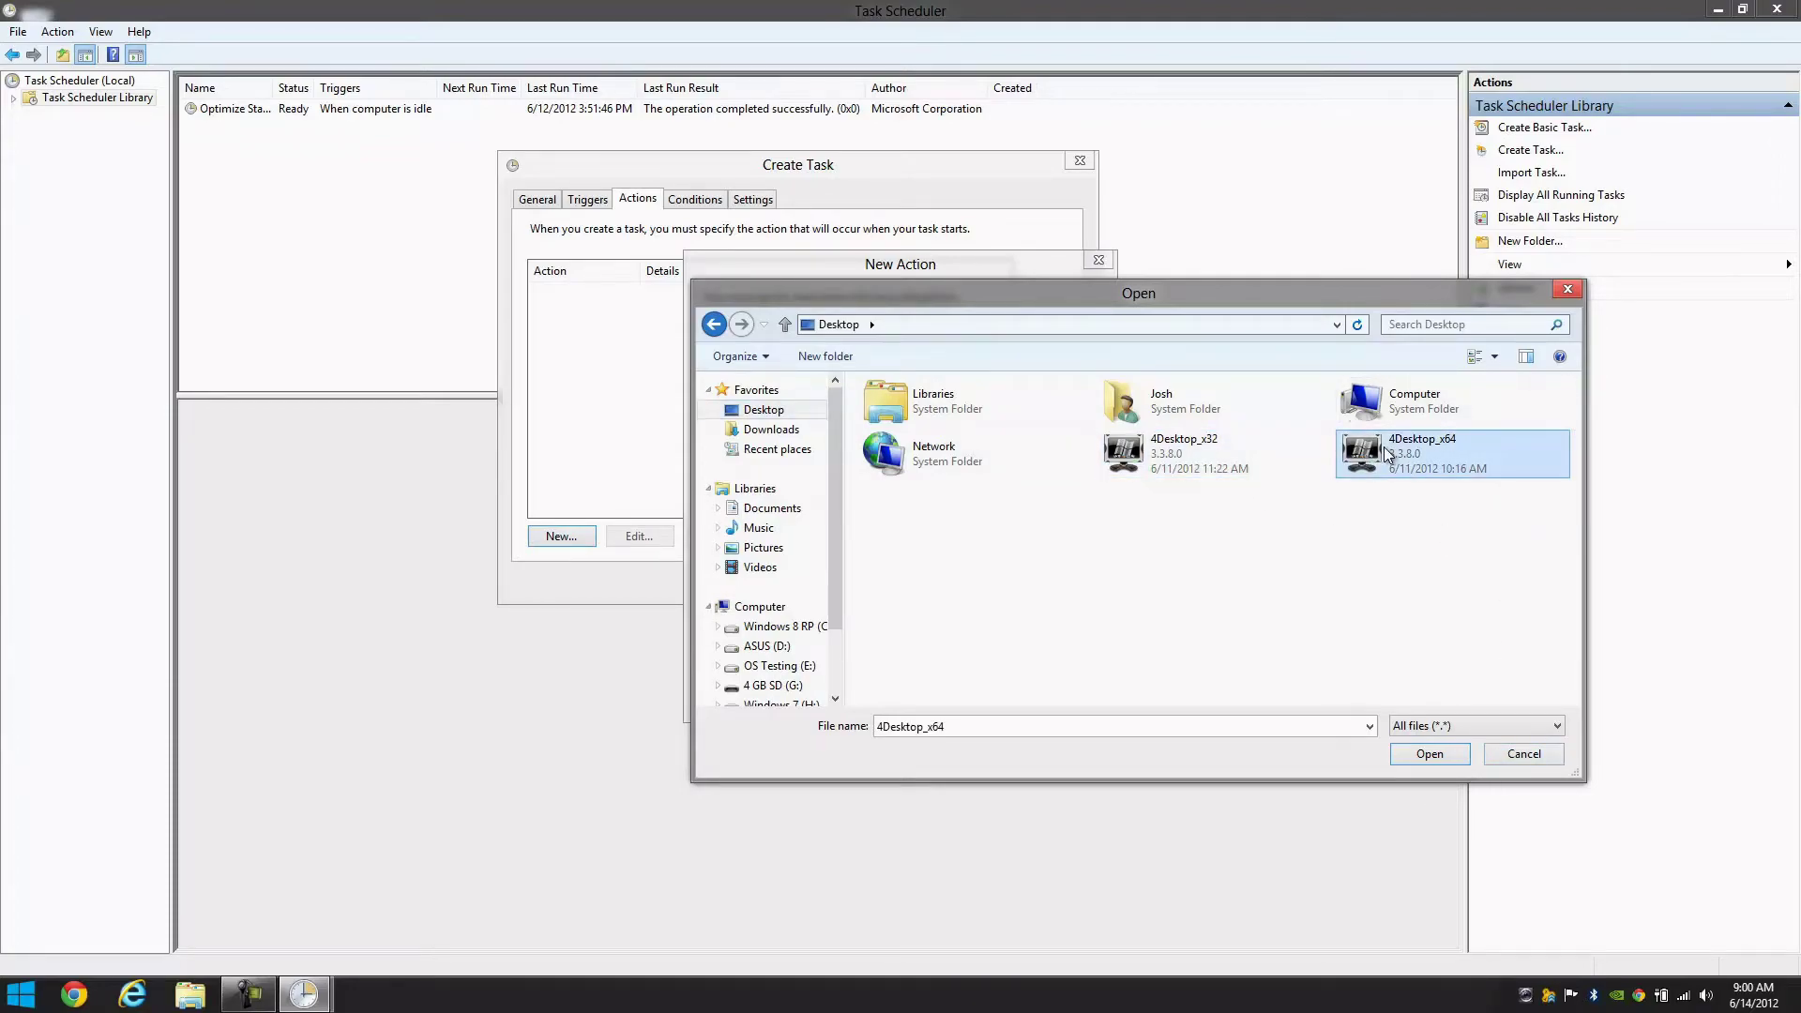
click(1236, 464)
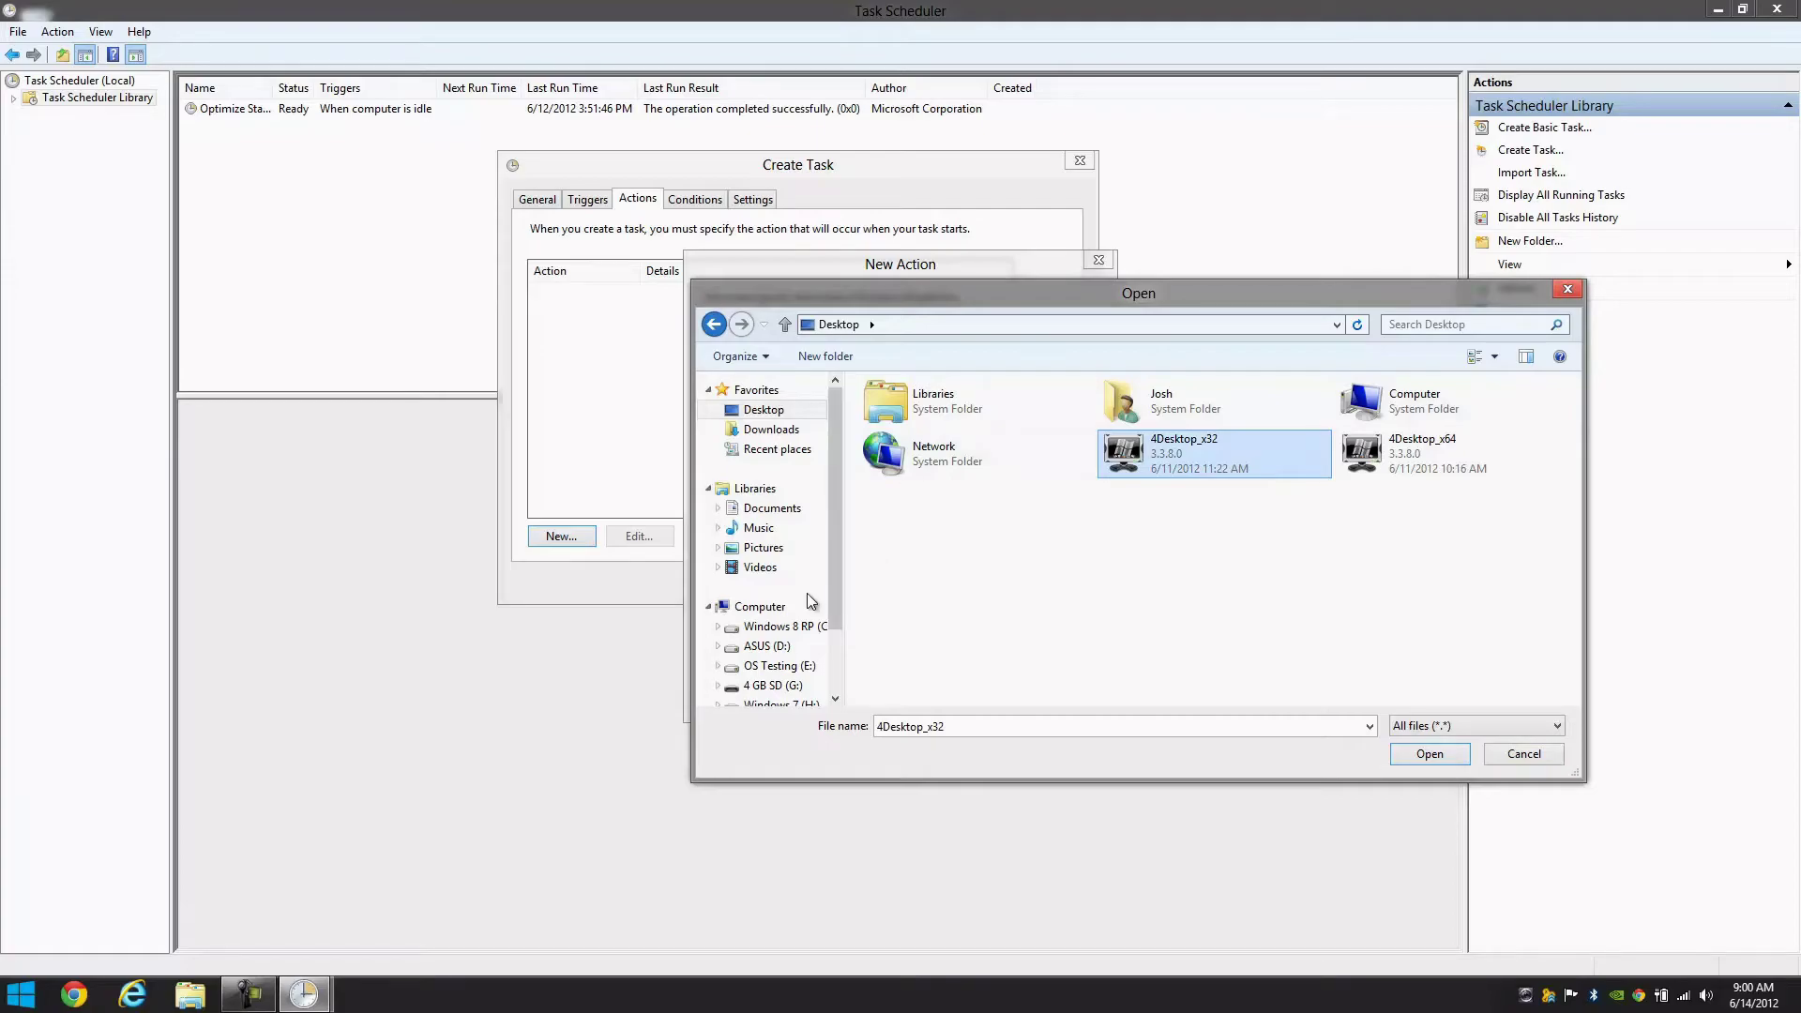
- Paste both files into C:\Windows, replacing existing ones, and pick 4Desktop_x64.exe as the program
click(802, 626)
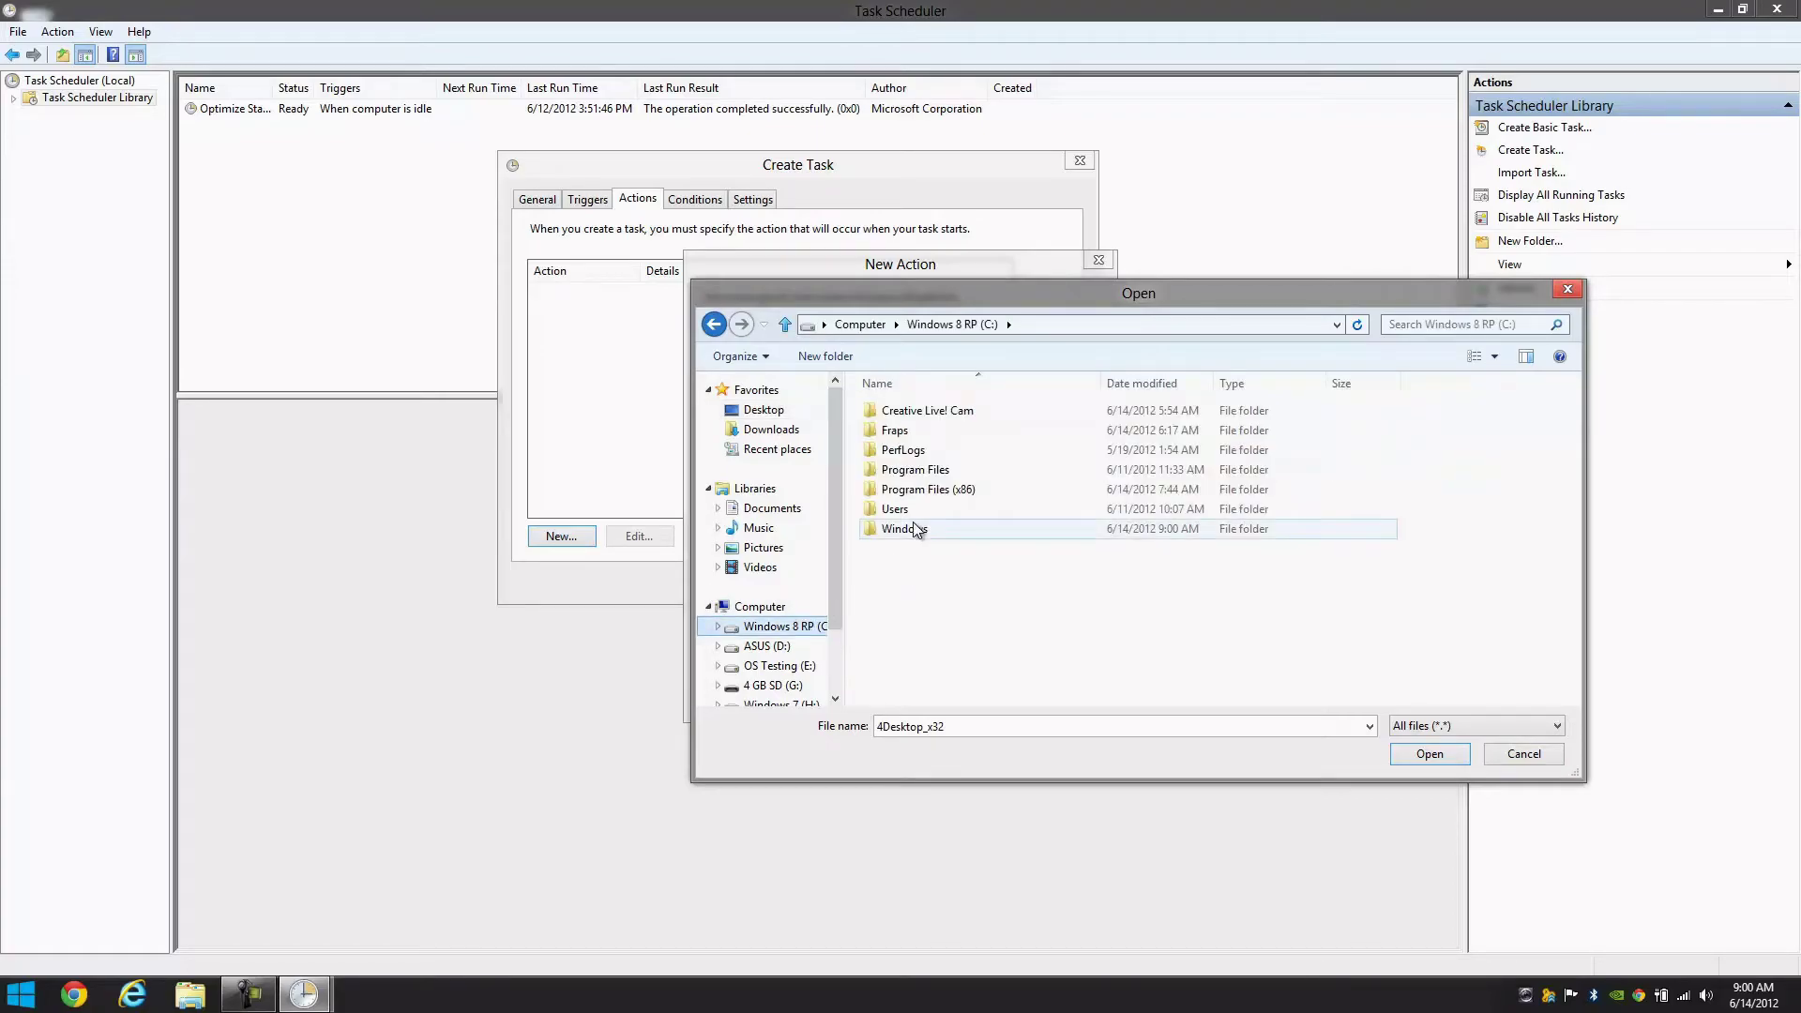
double_click(917, 530)
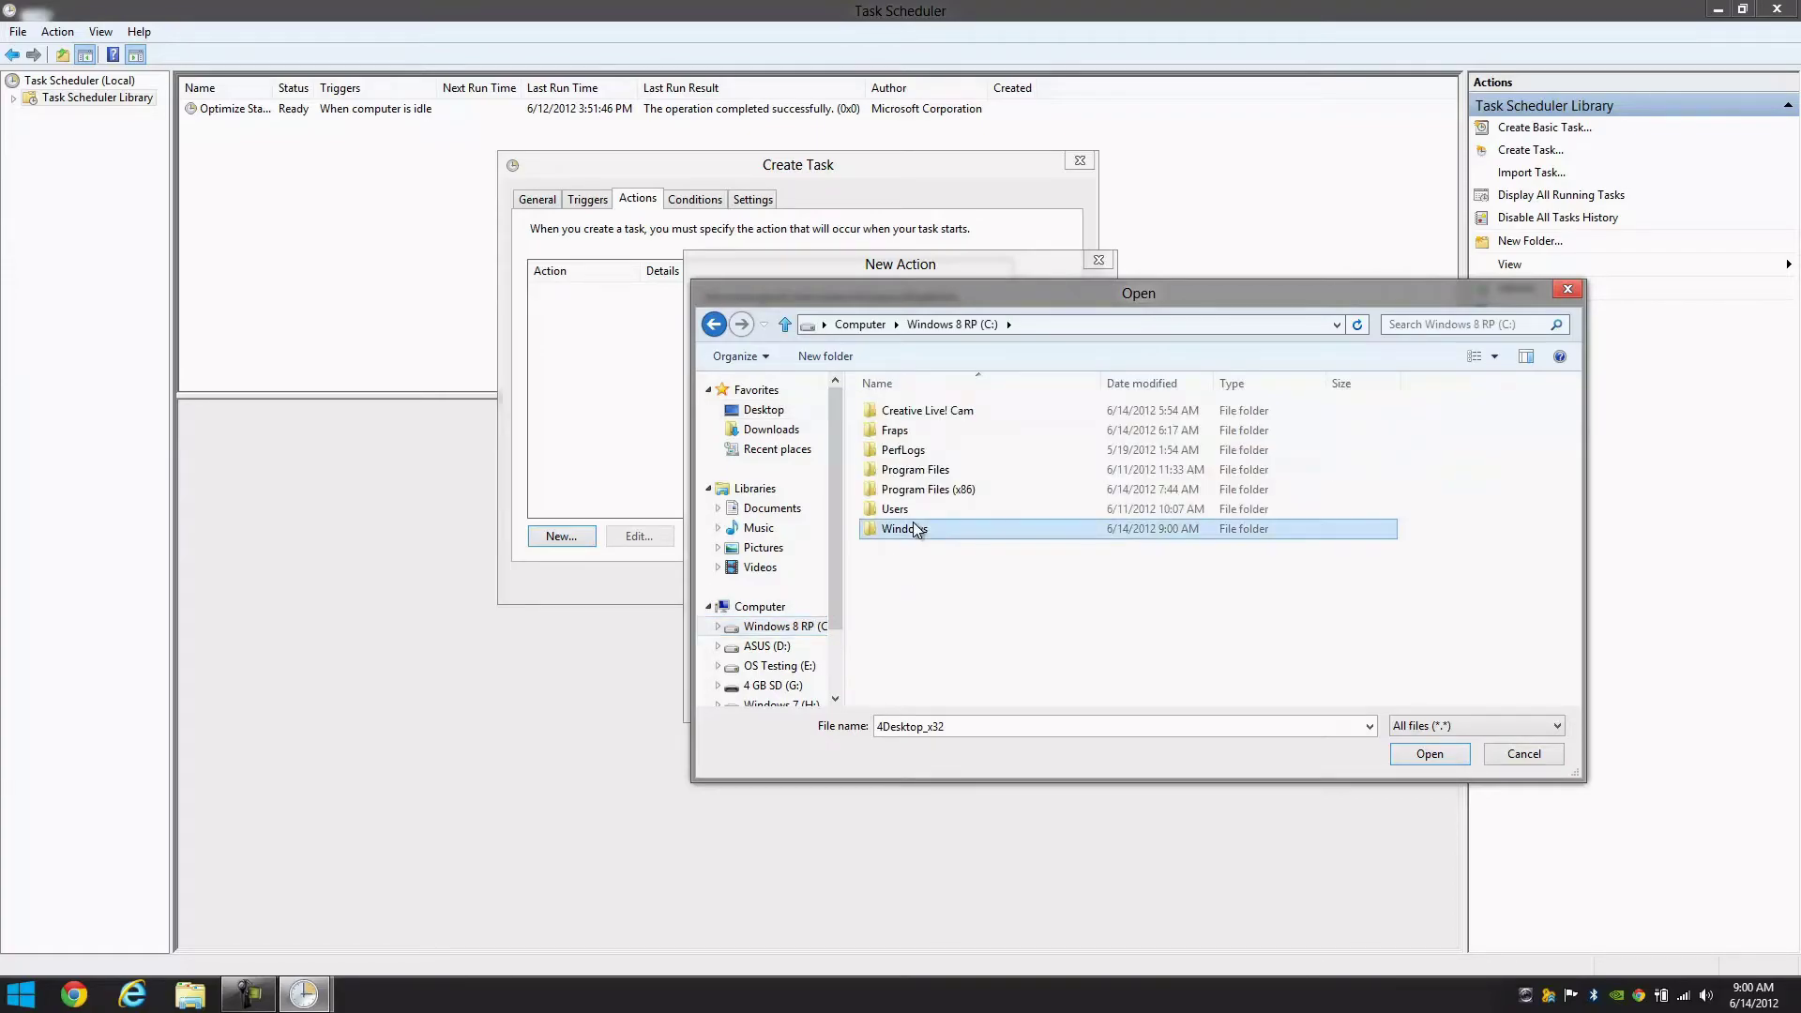
right_click(1447, 517)
click(1495, 612)
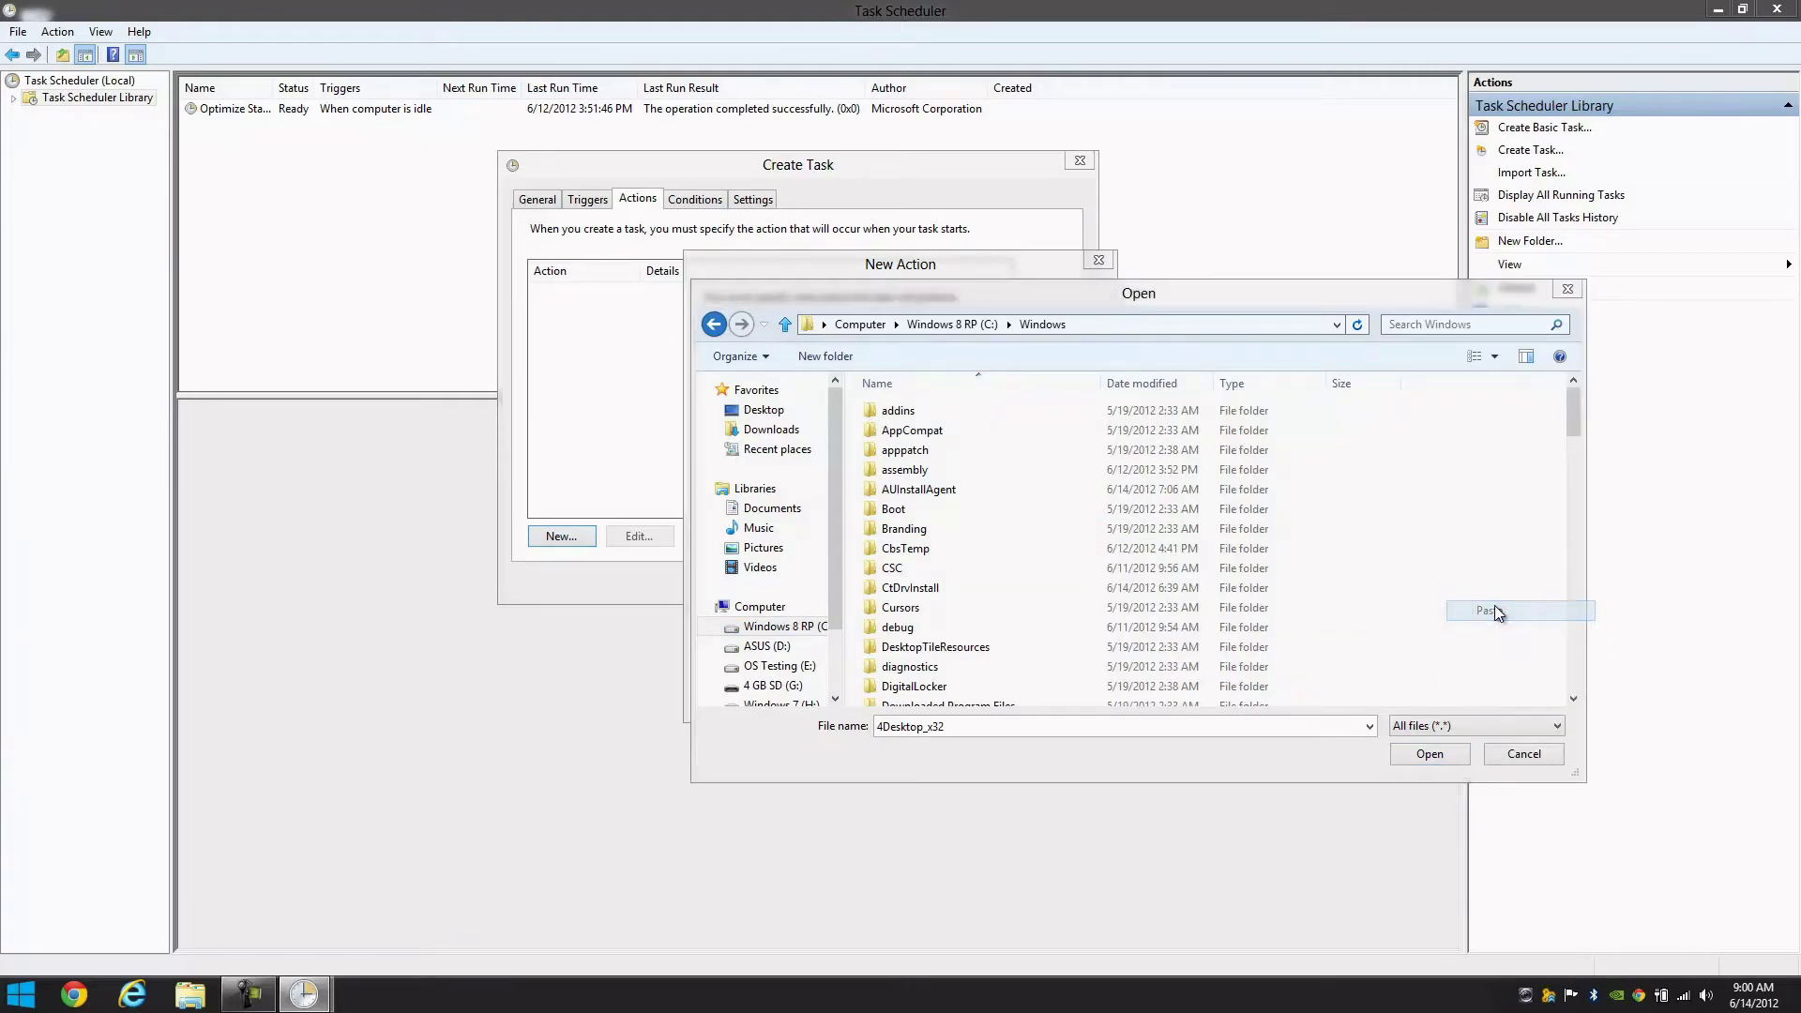
click(411, 368)
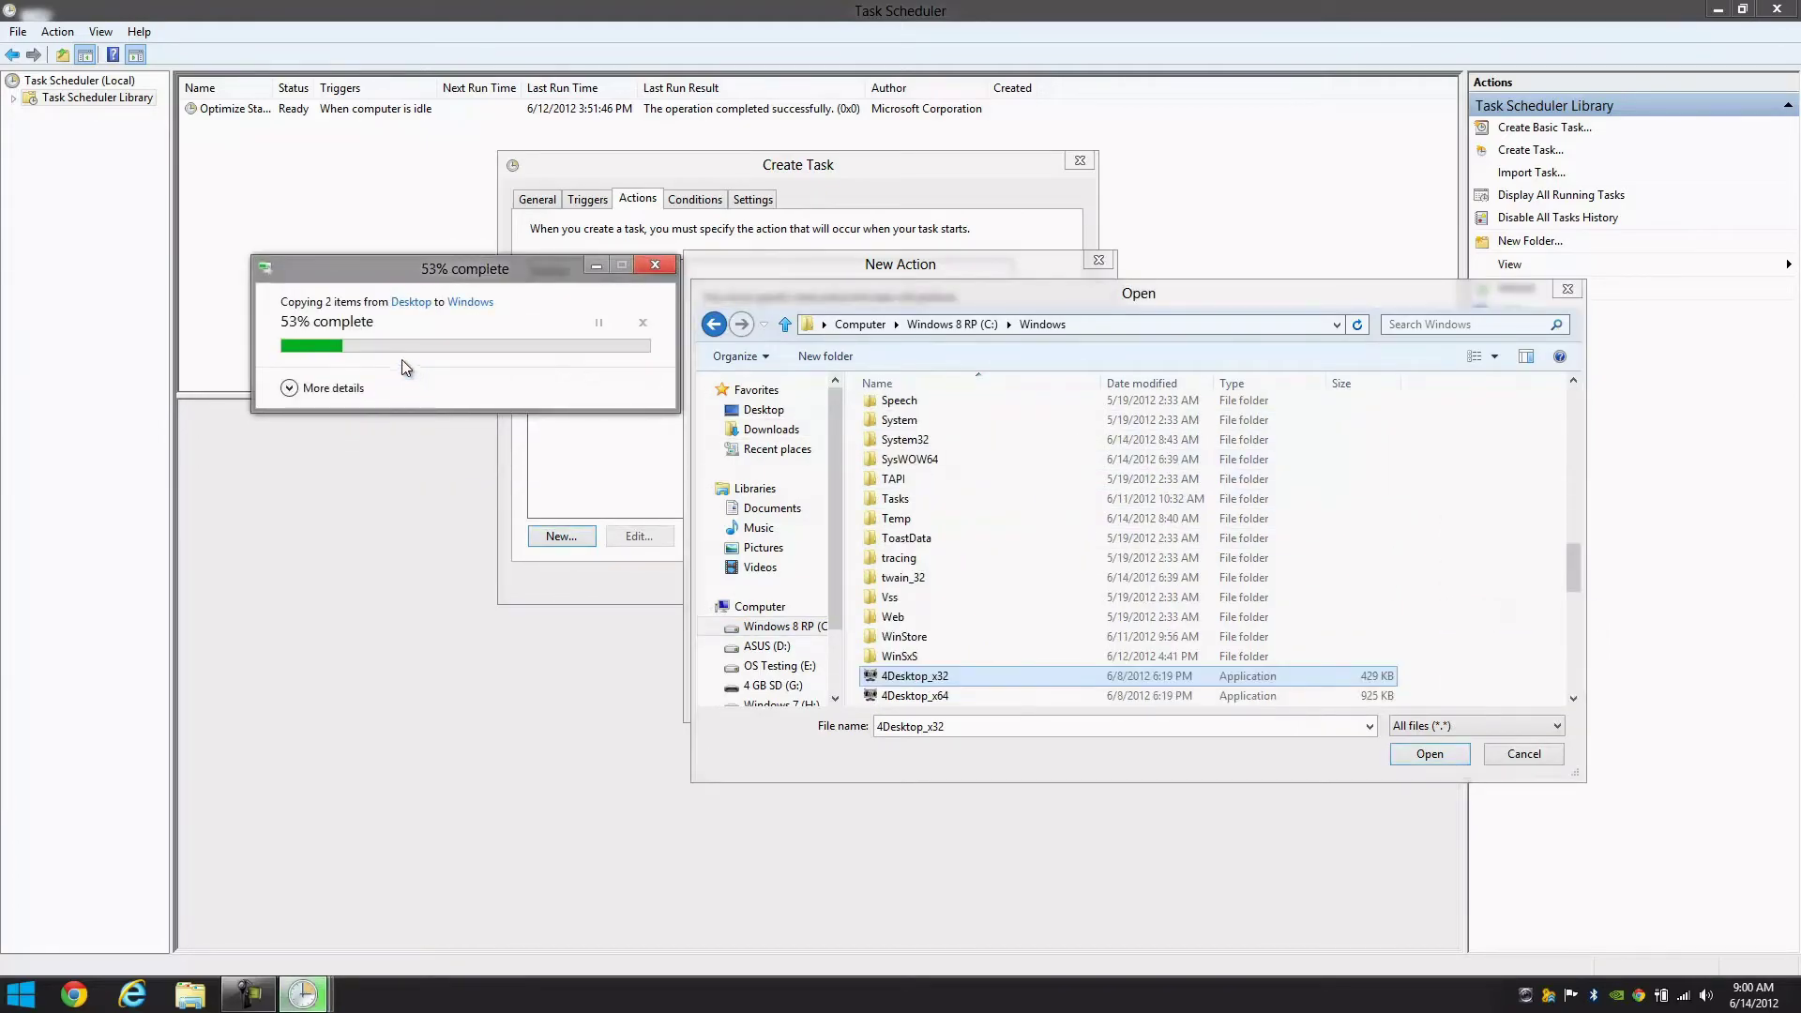
click(943, 697)
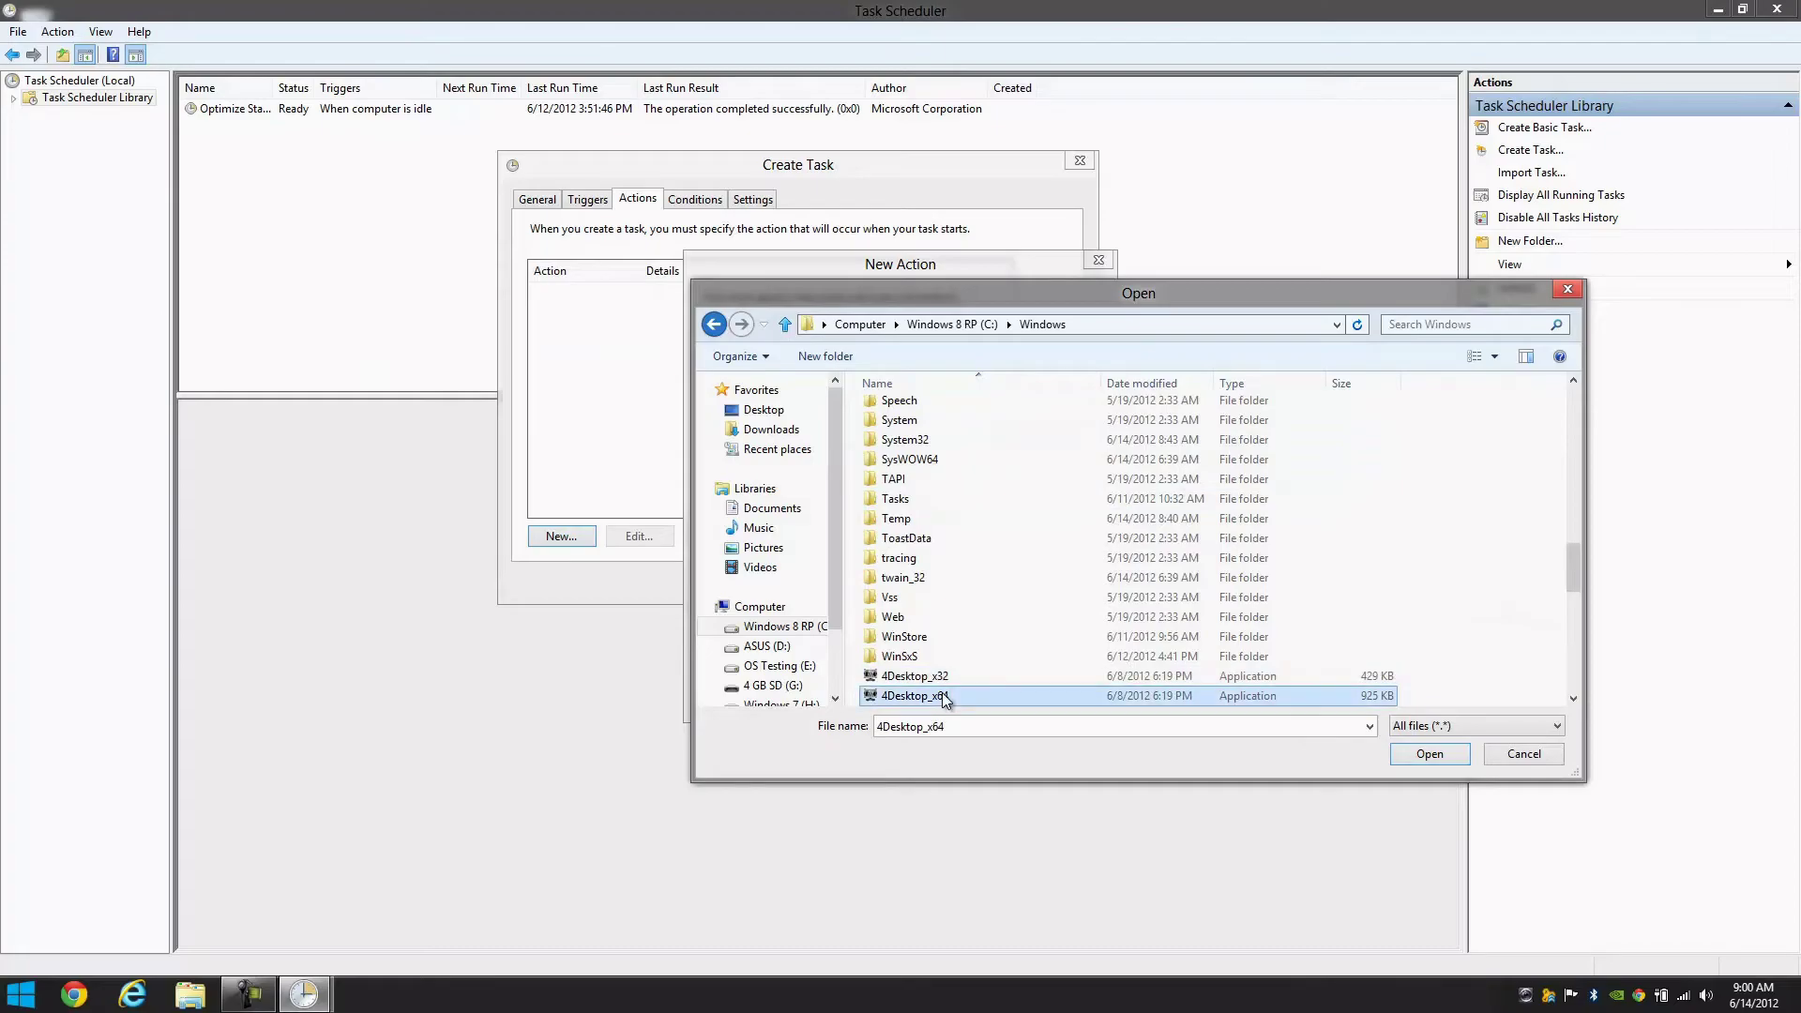
click(1426, 756)
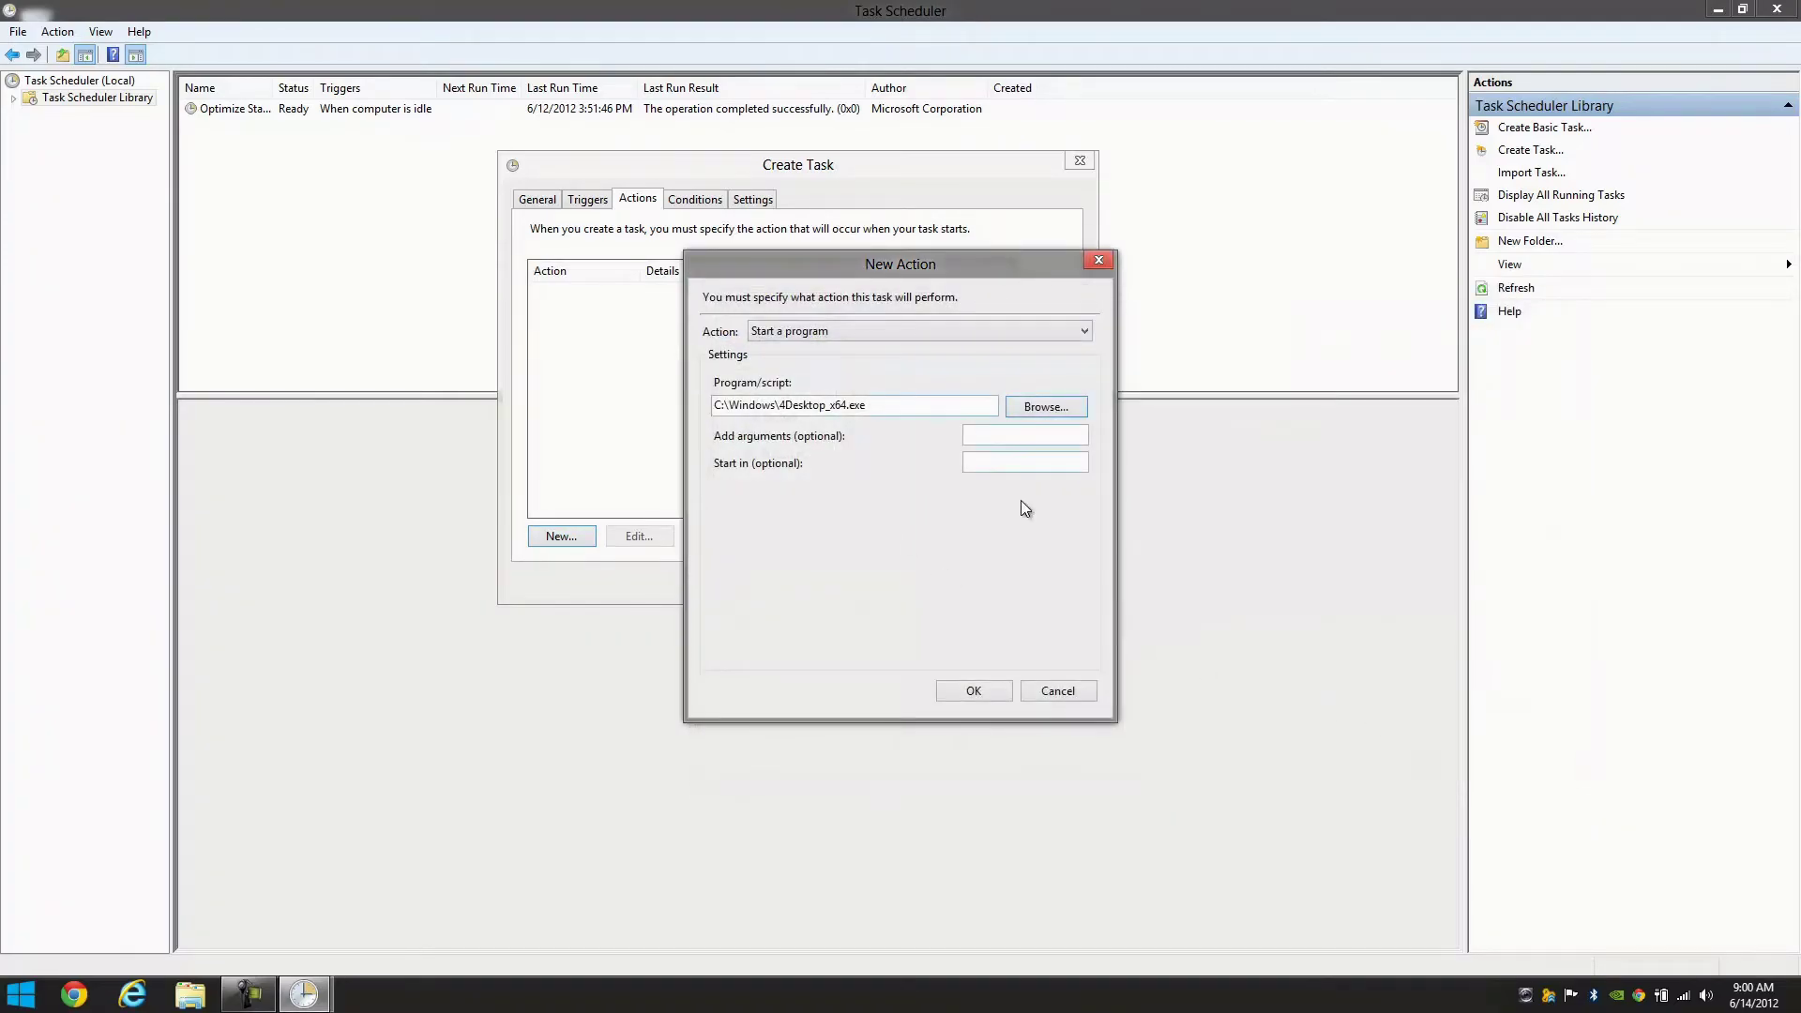
- Save the x64 action and add a second action starting C:\Windows\4Desktop_x32.exe
click(949, 693)
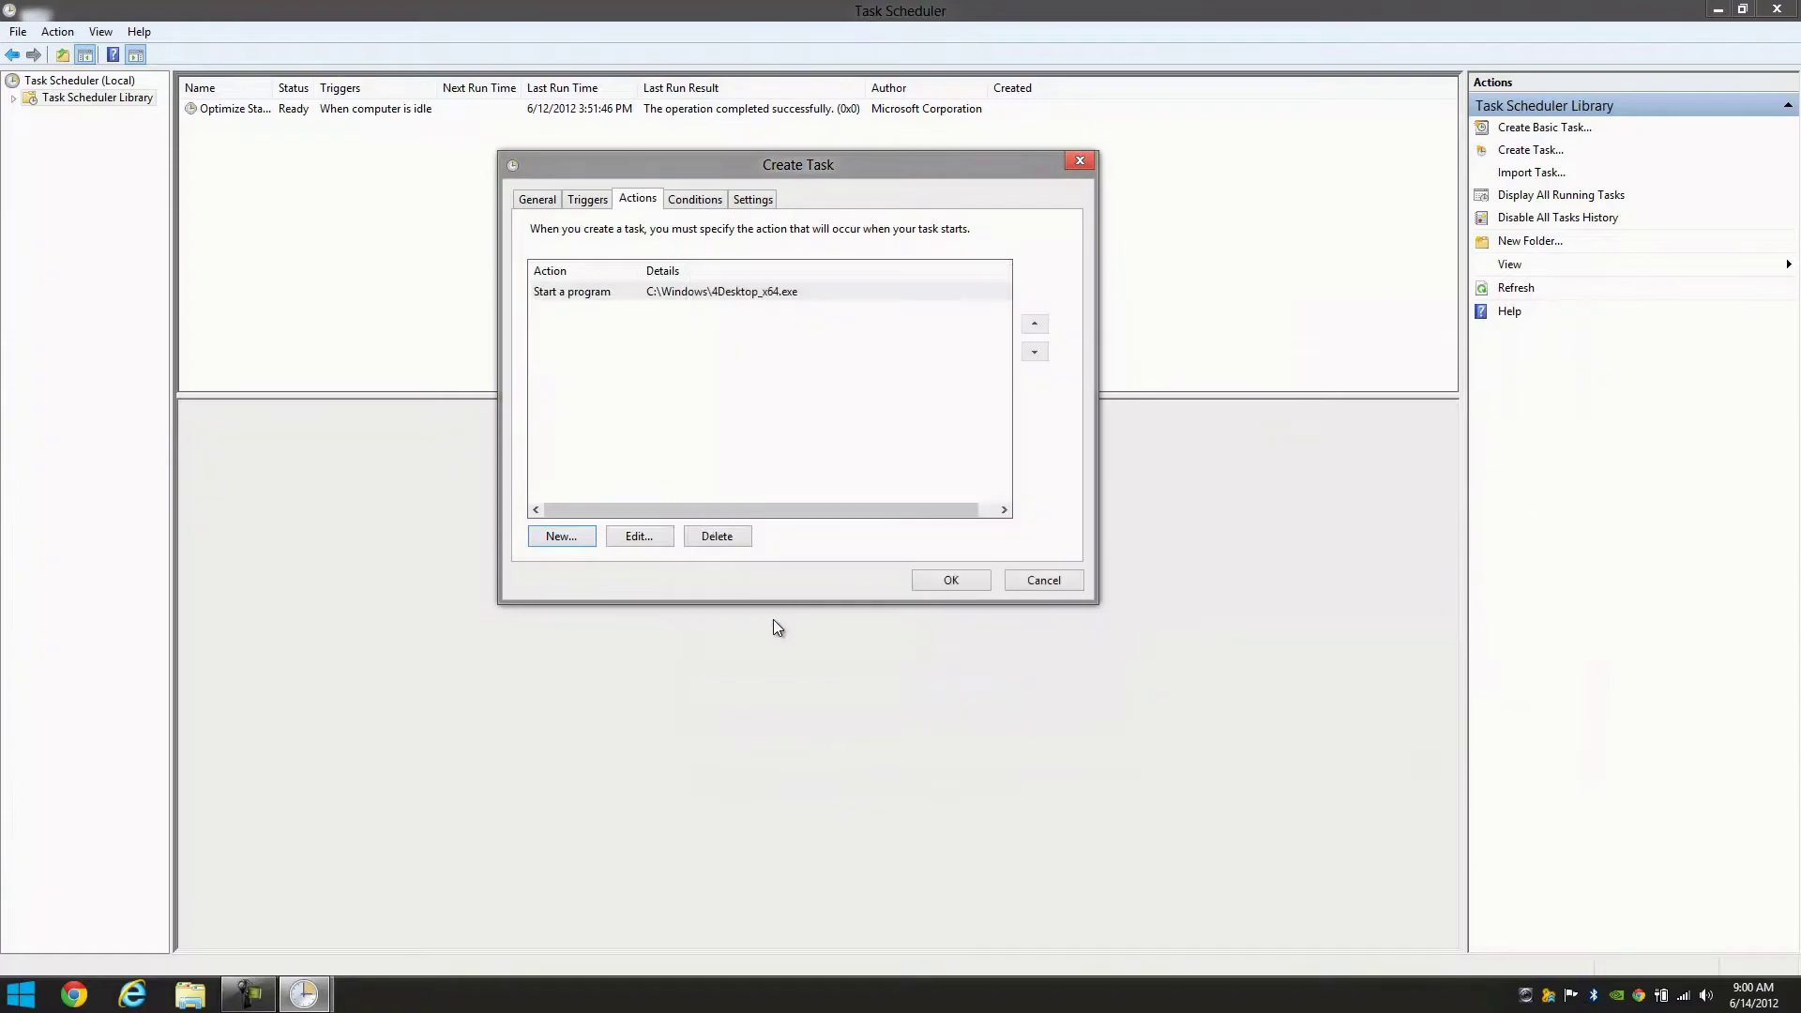
click(559, 535)
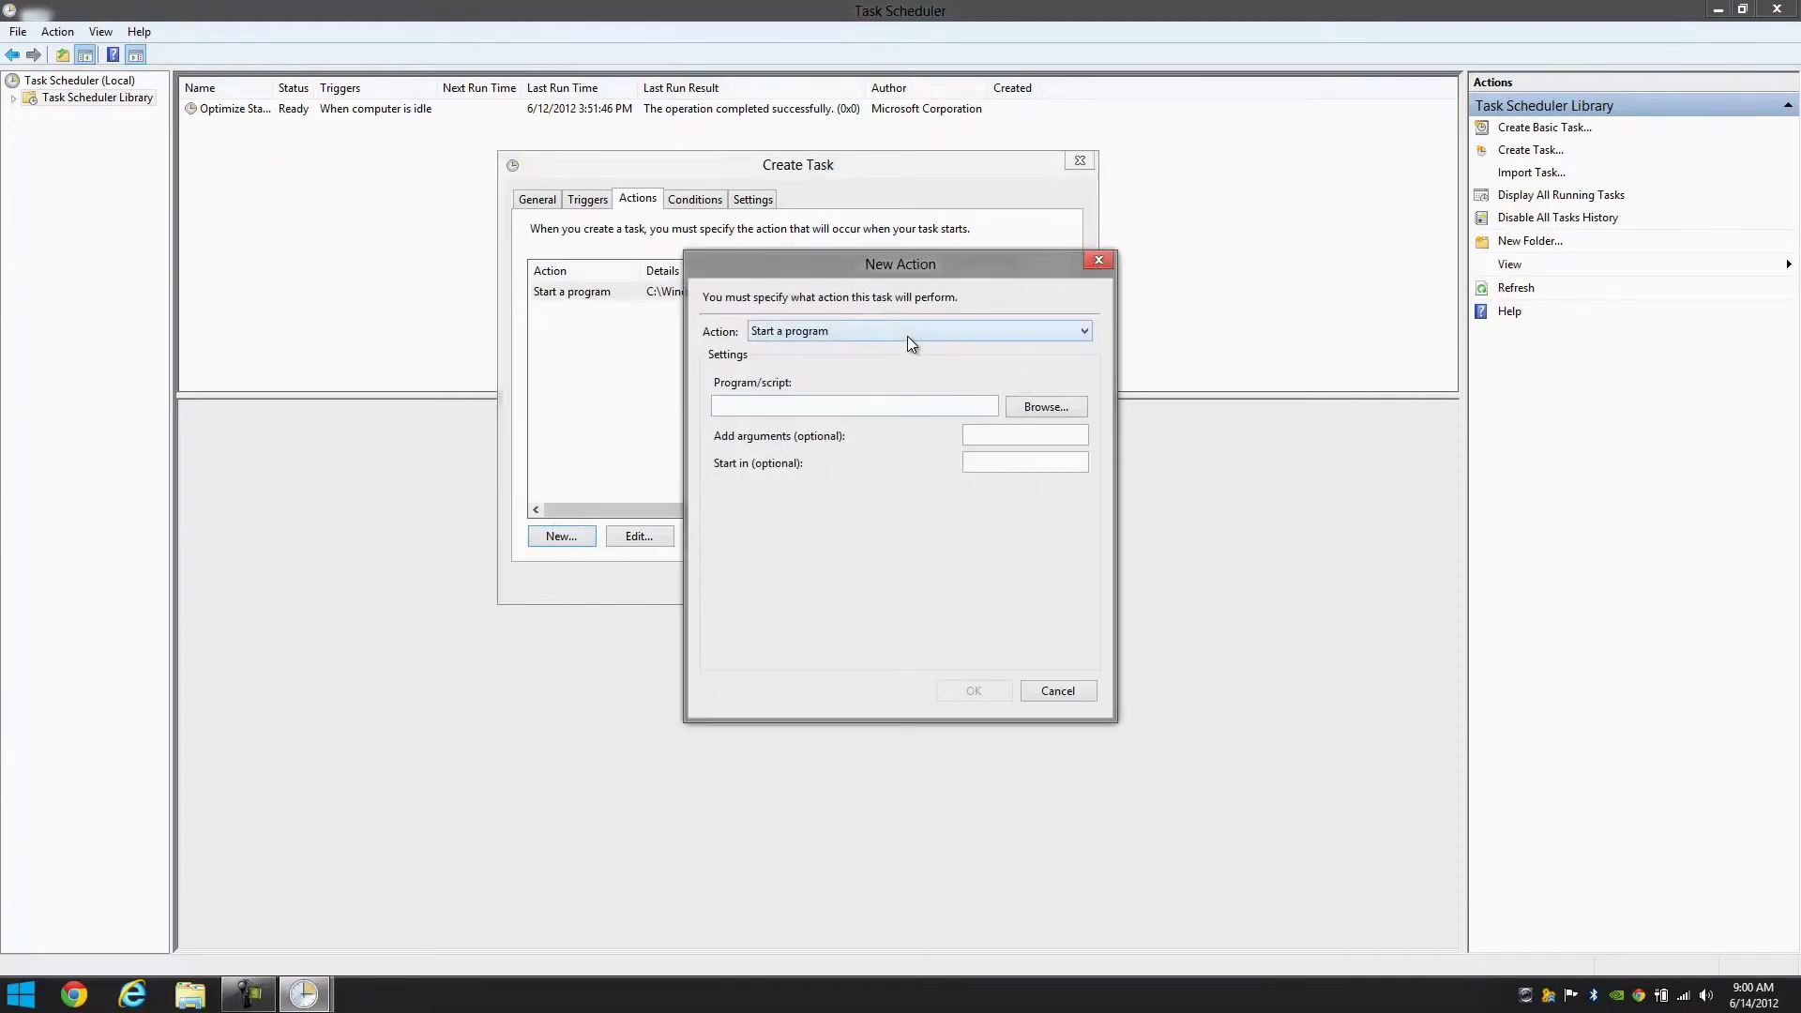
click(1047, 409)
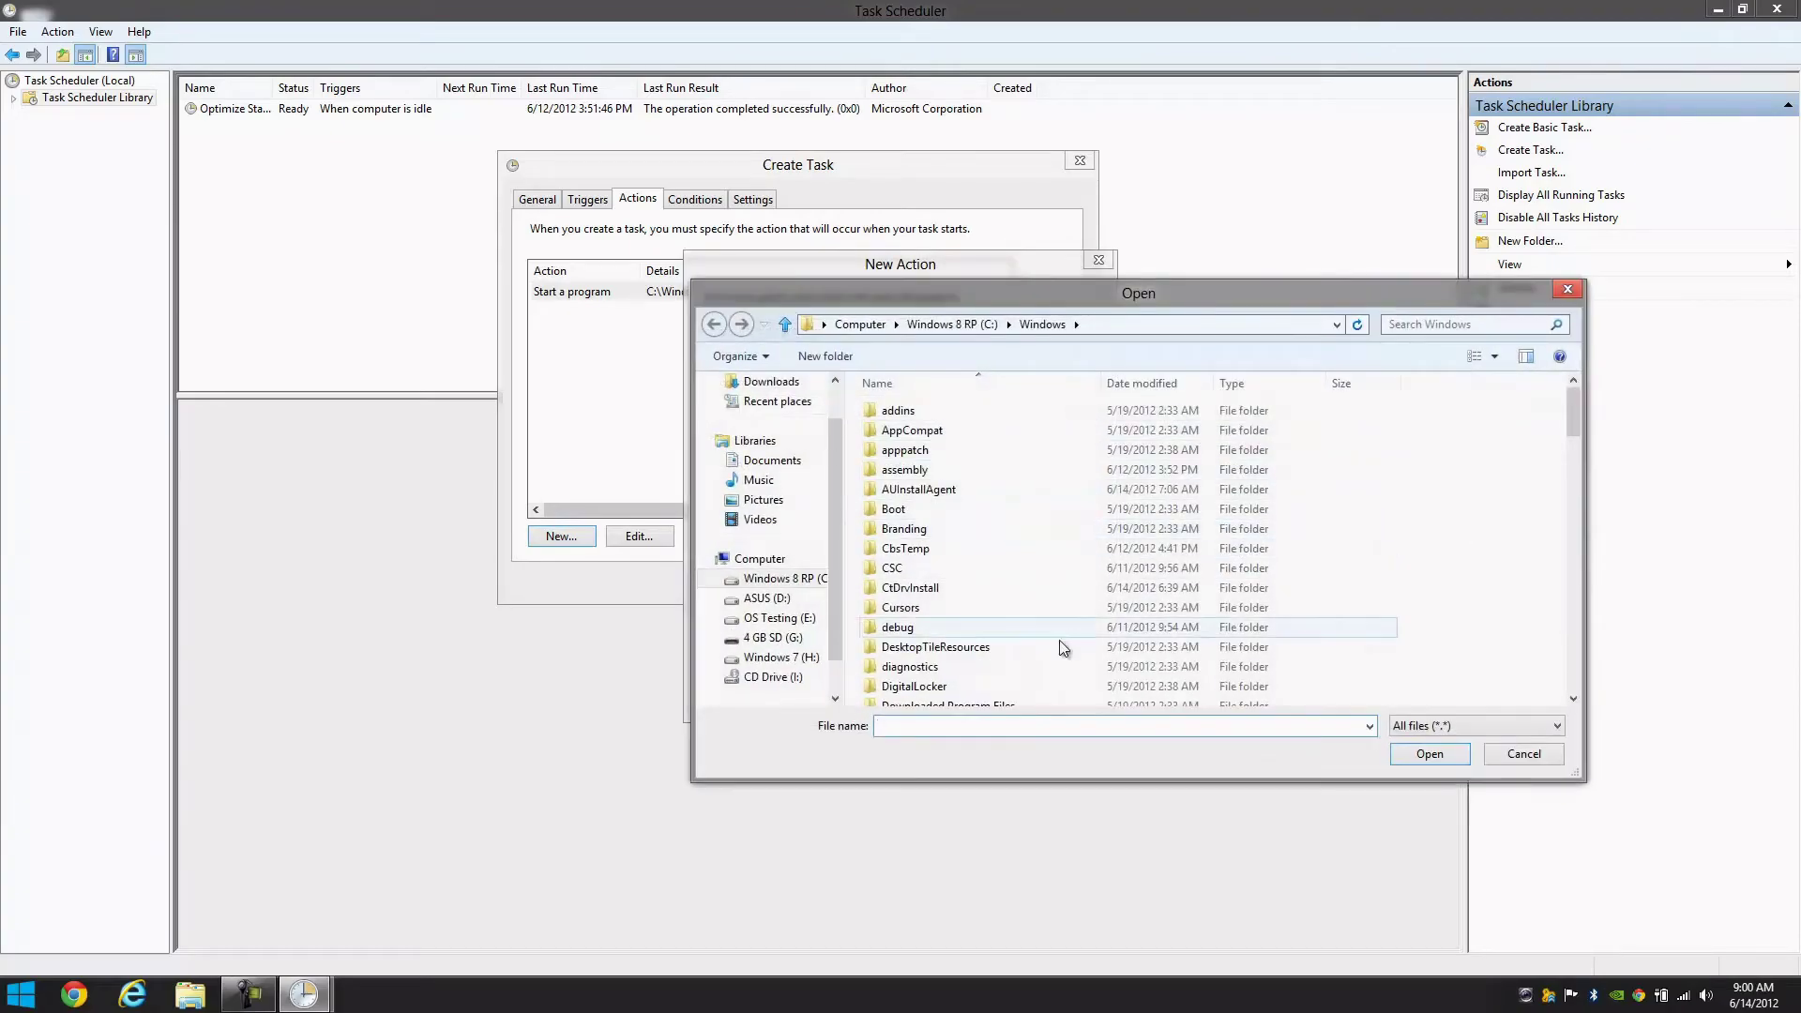
scroll(1410, 565, down, 15)
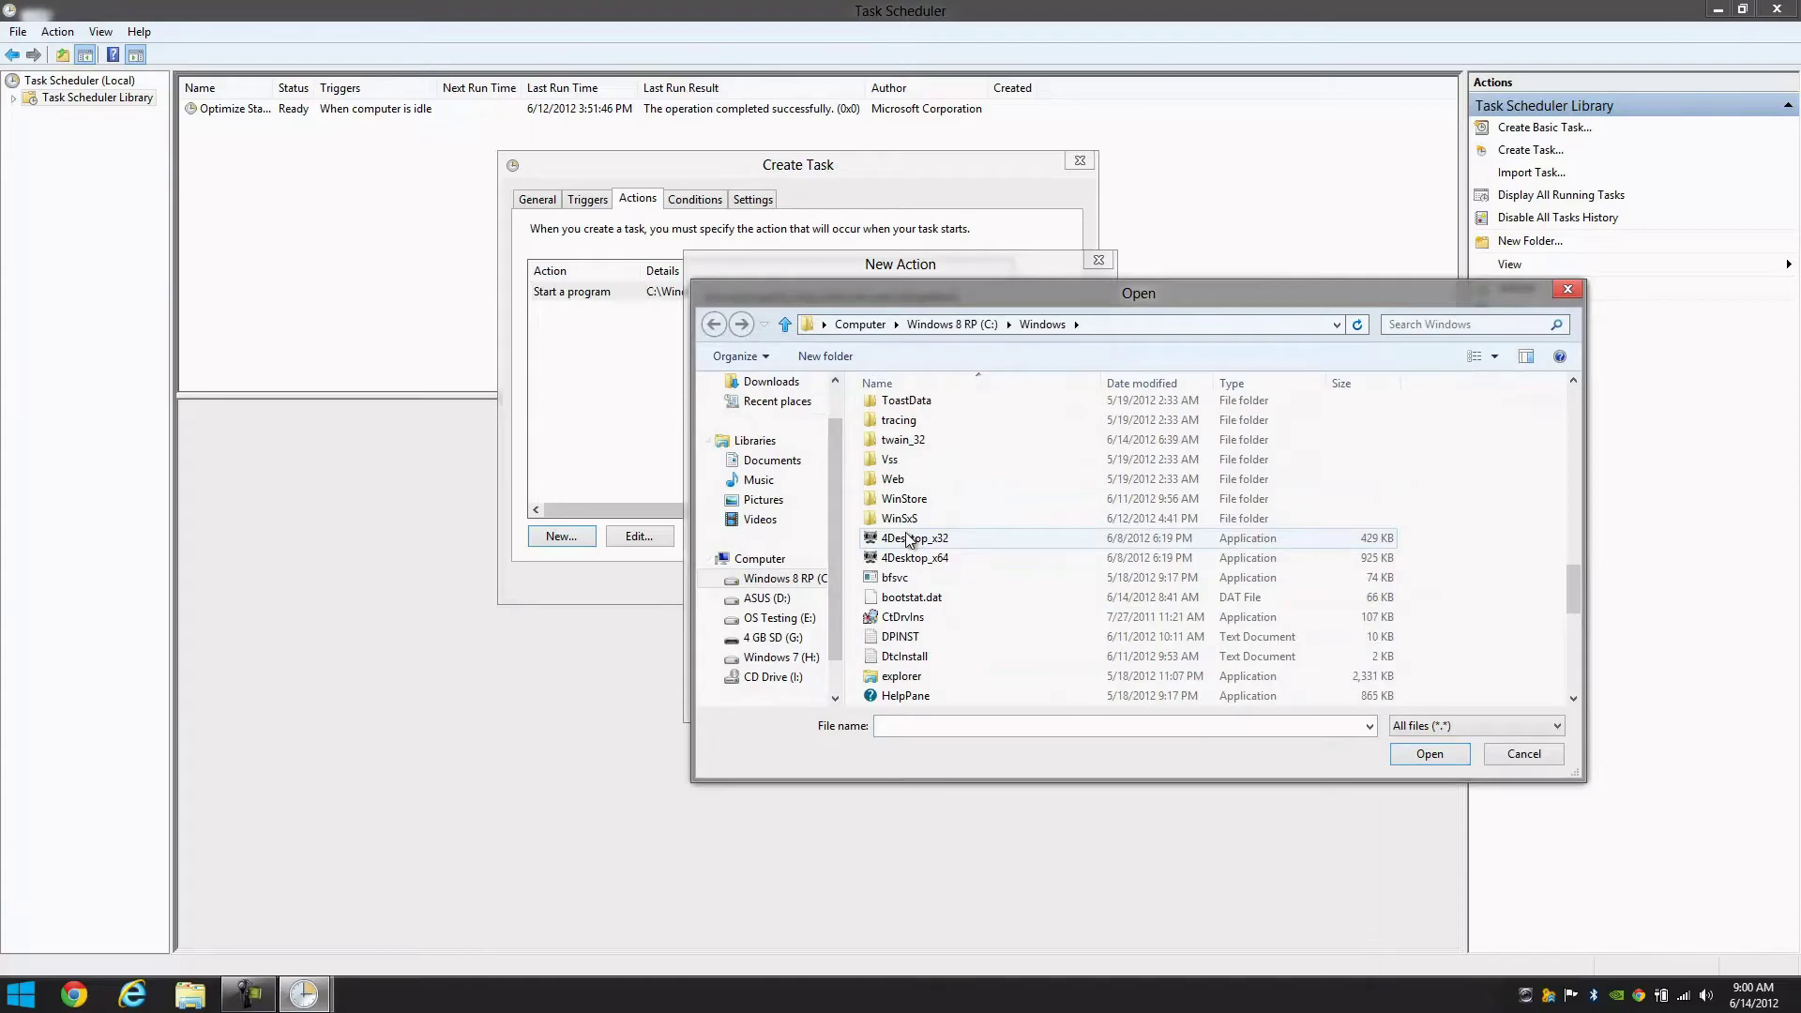
click(910, 542)
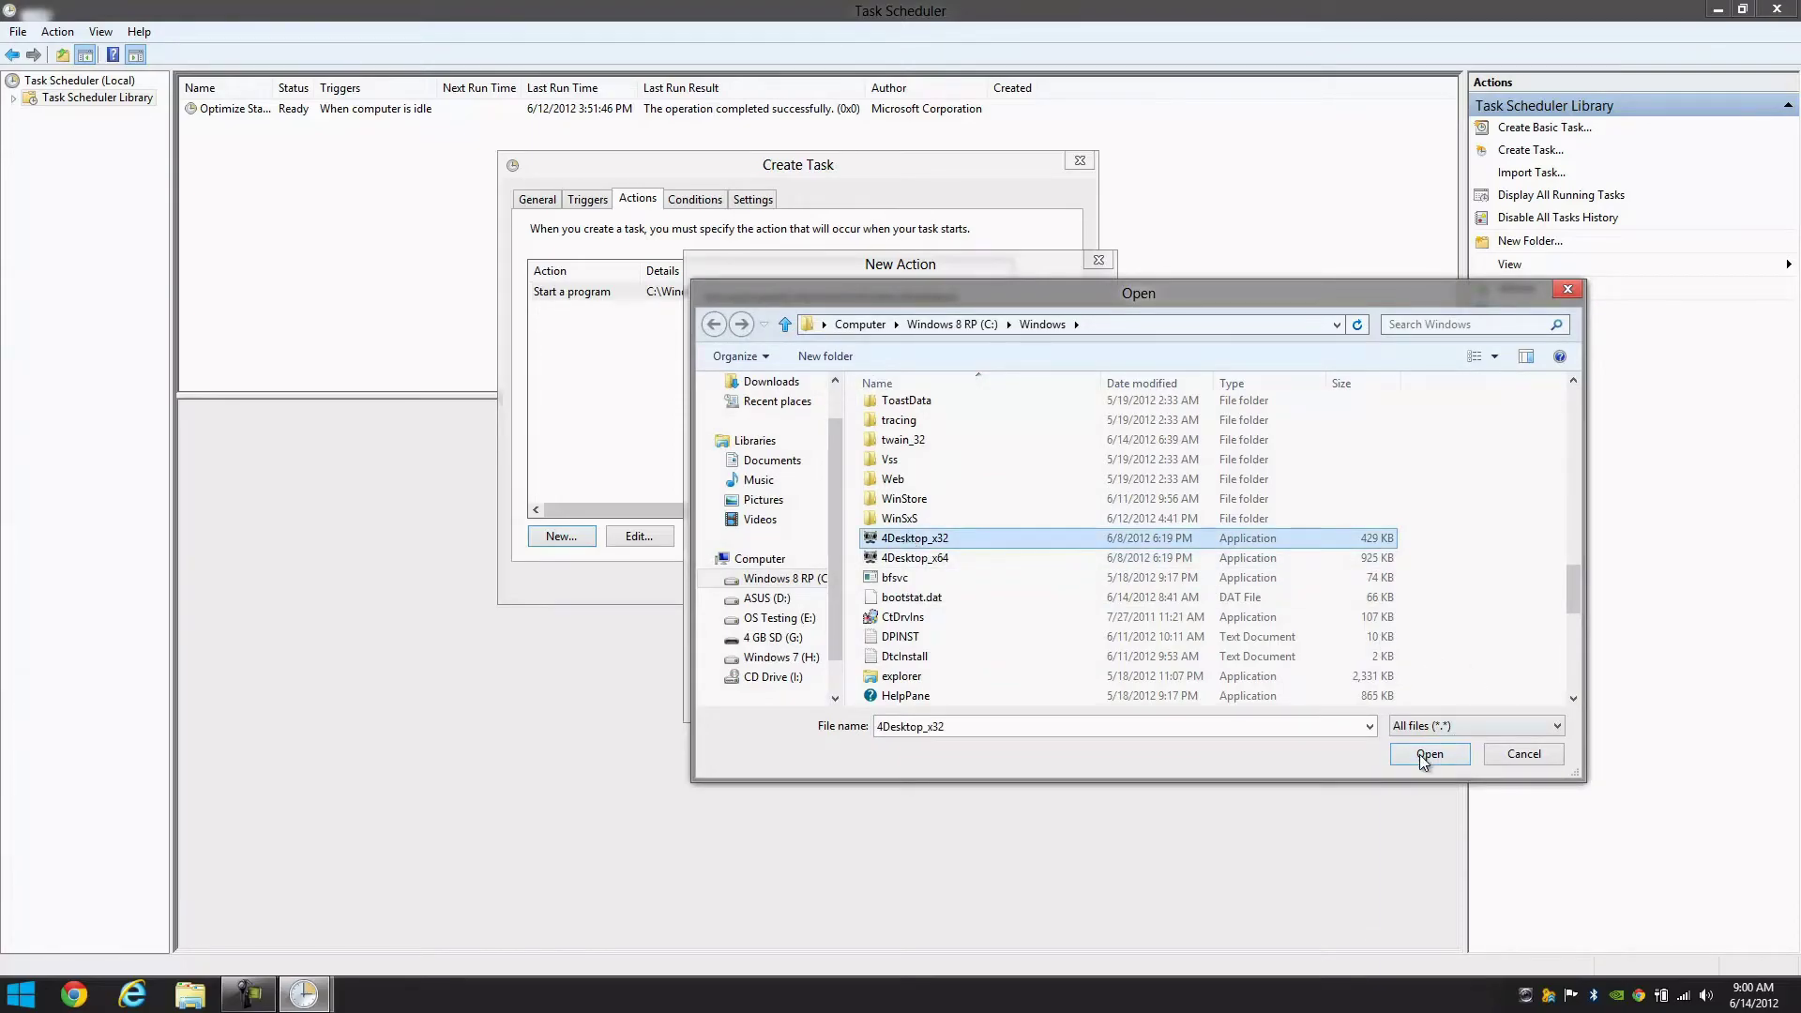
click(1420, 754)
click(964, 692)
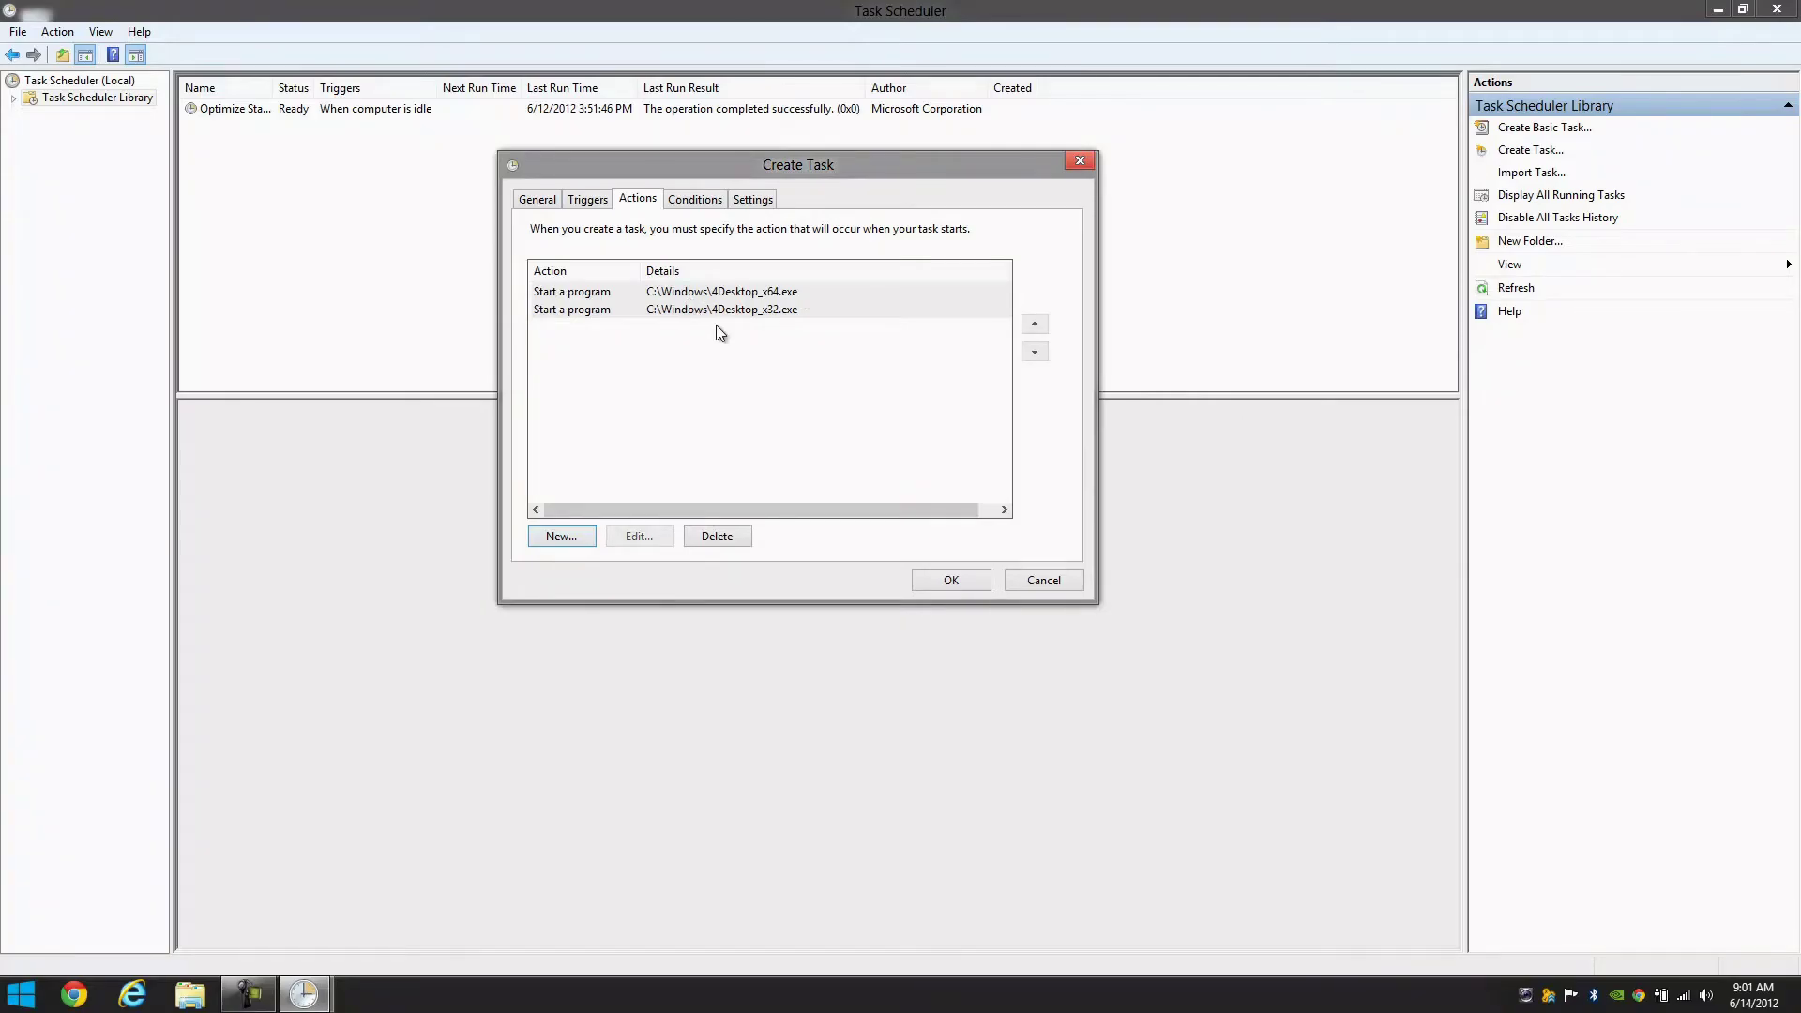
click(691, 201)
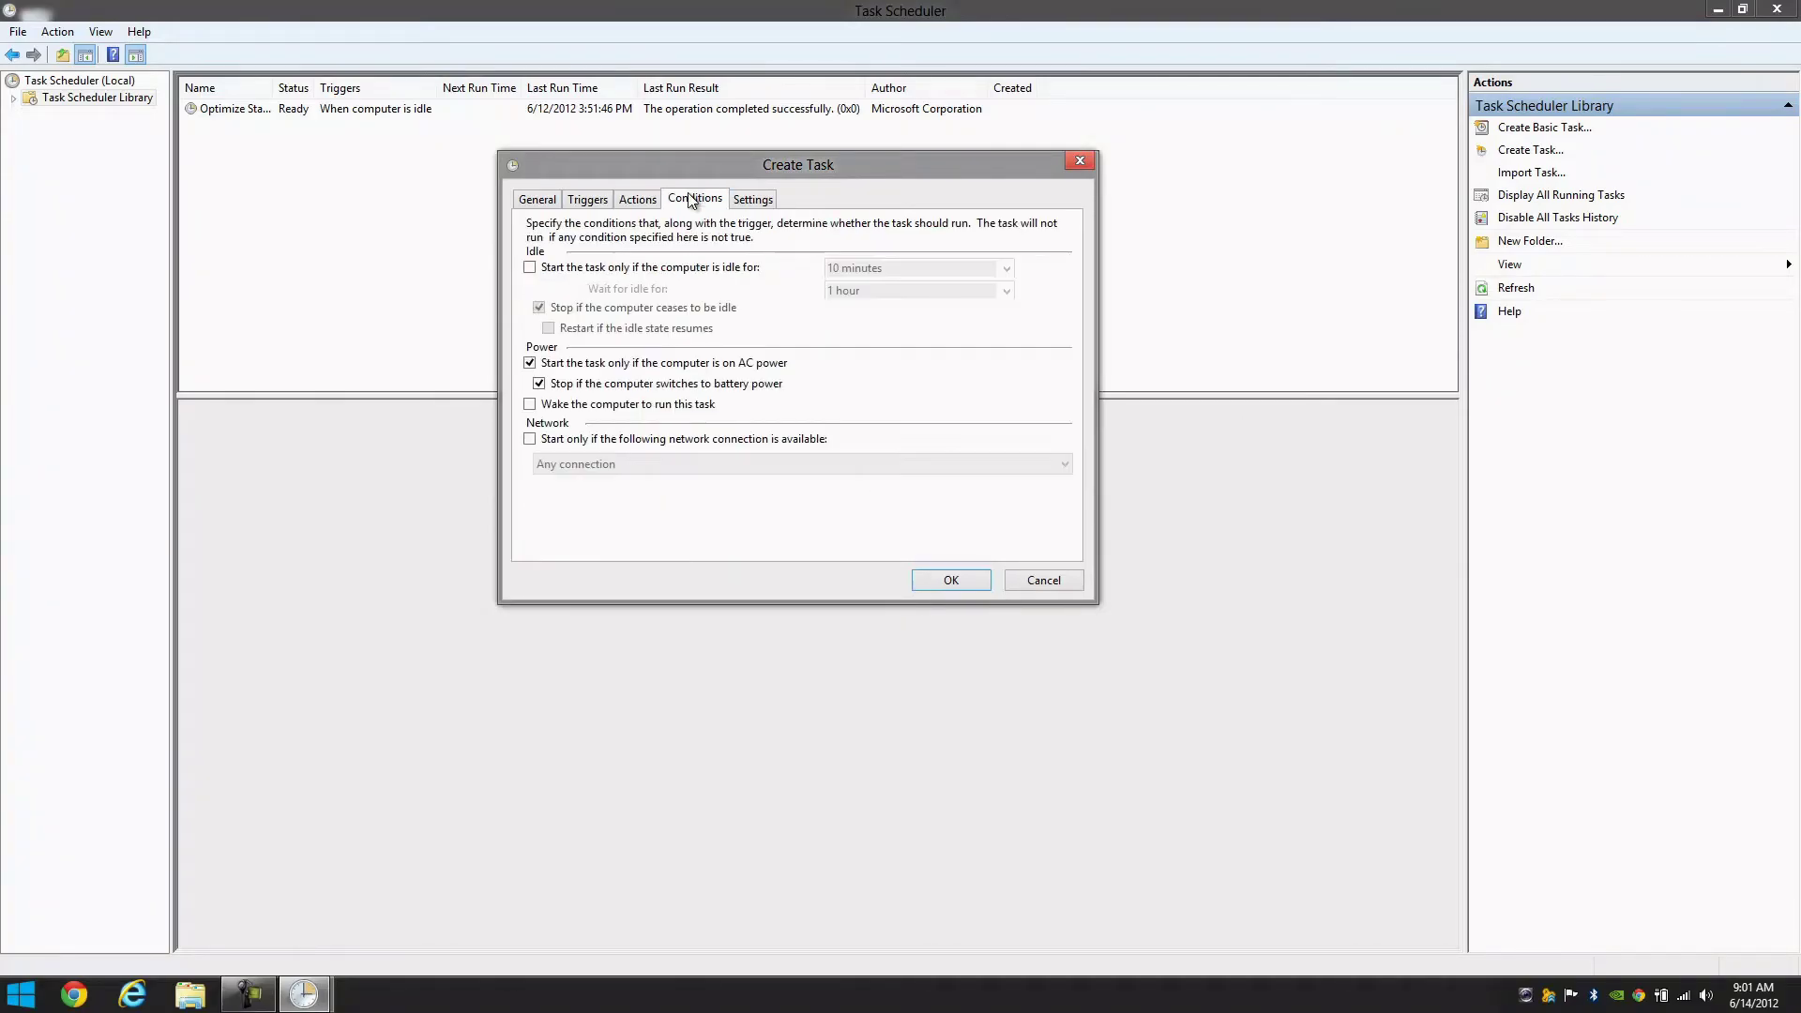
- Review the Conditions and Settings and save the Start Desktop task
click(754, 201)
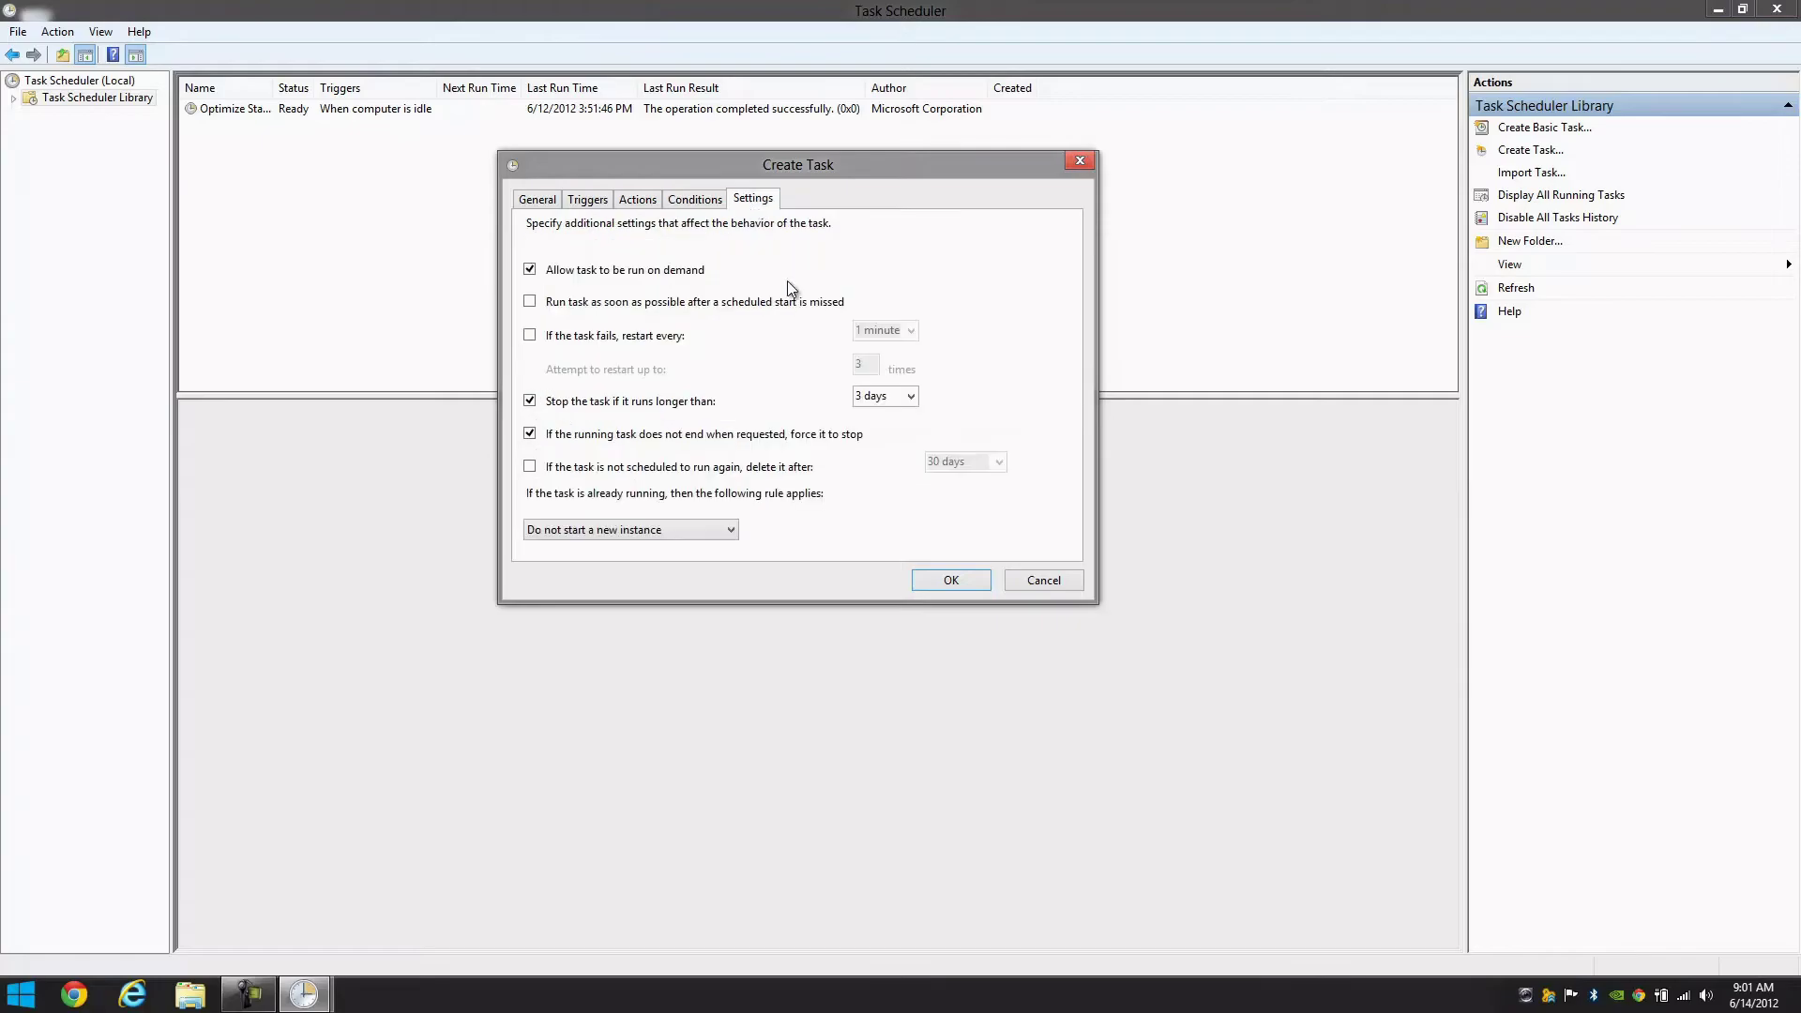
click(949, 581)
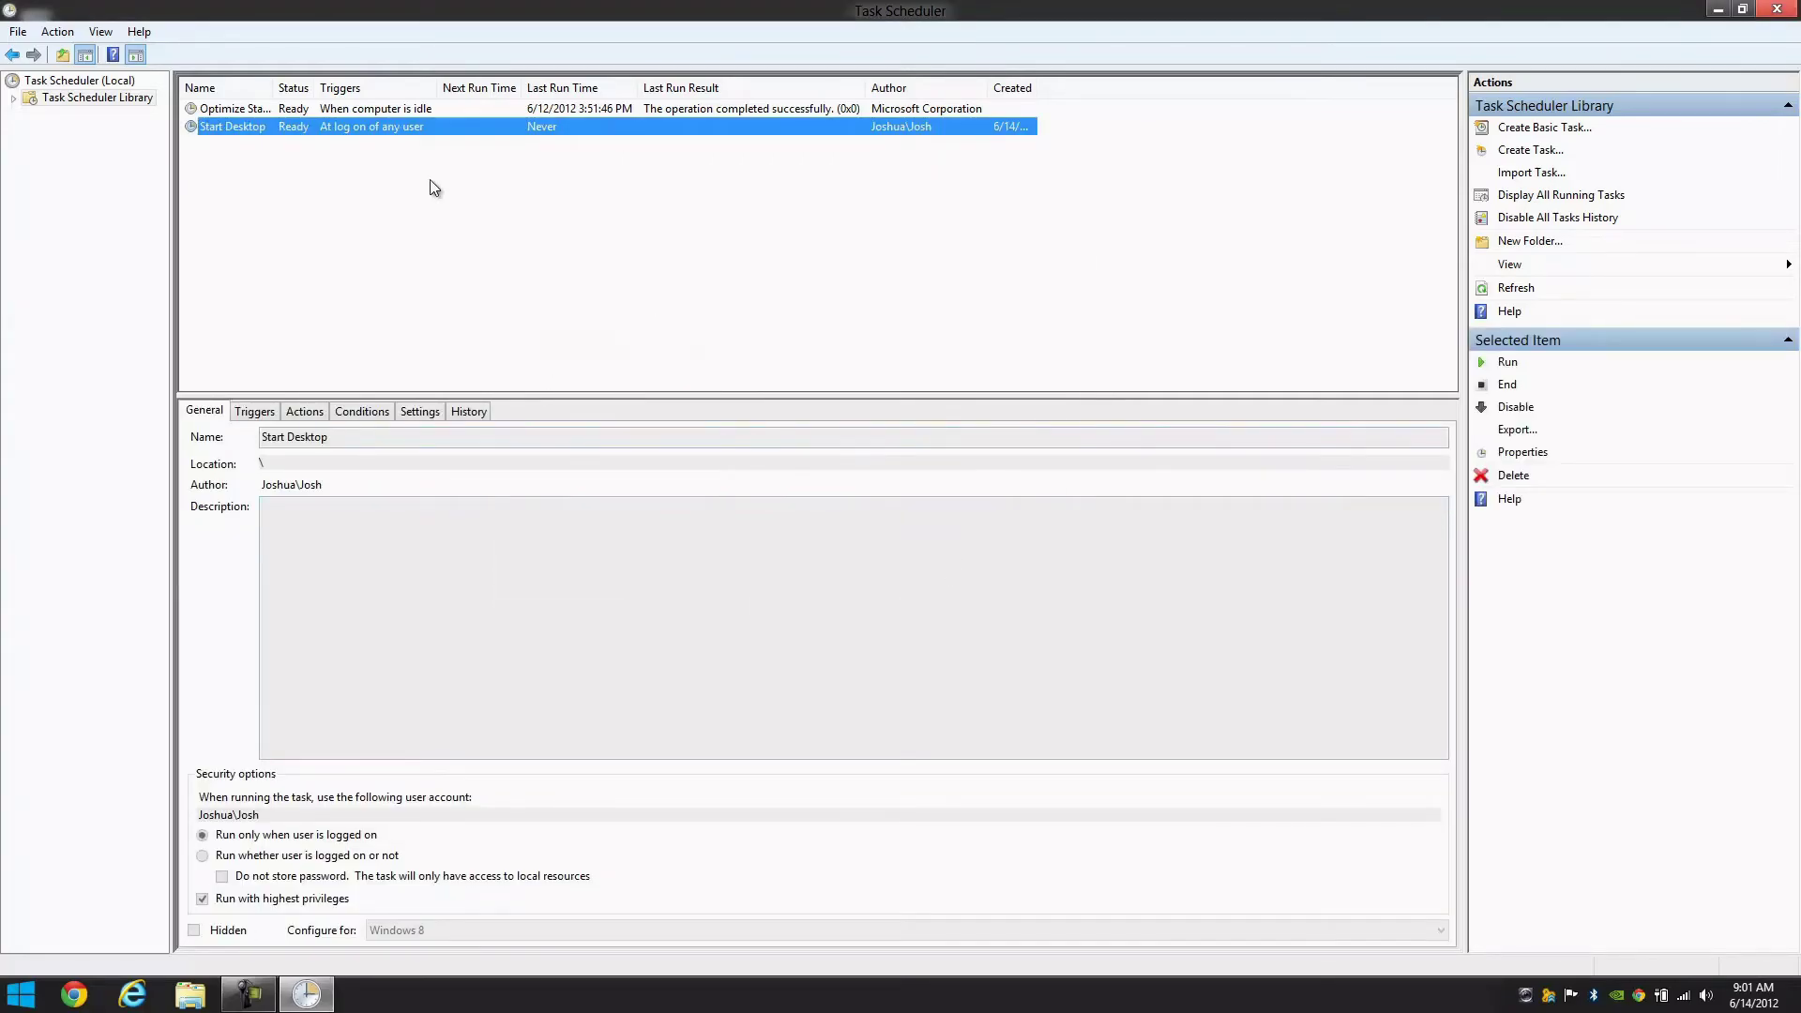